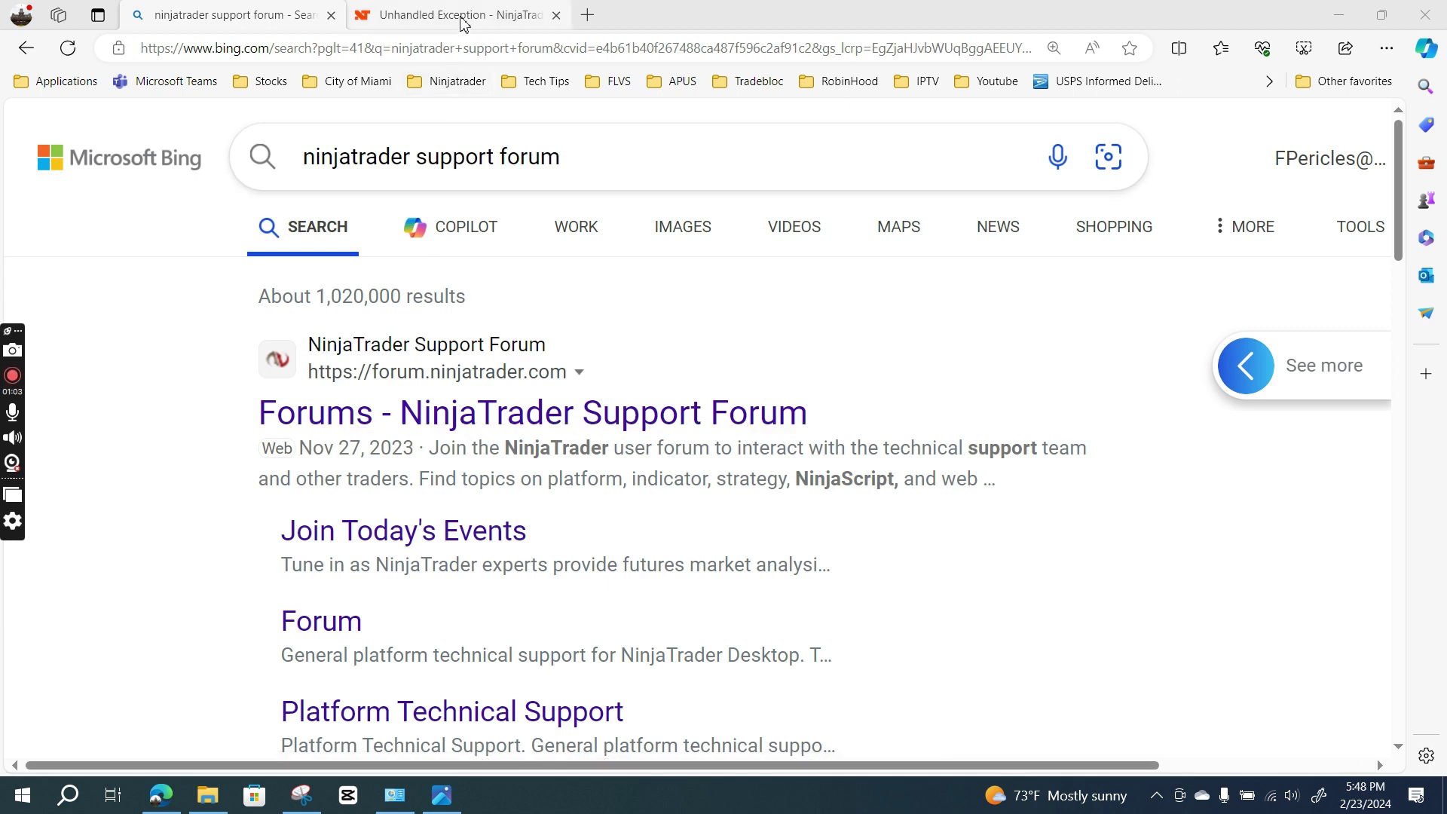
- Switch from the Bing results for 'ninjatrader support forum' to the Unhandled Exception thread tab
{"action": "mouse_move", "coordinate": [463, 24]}
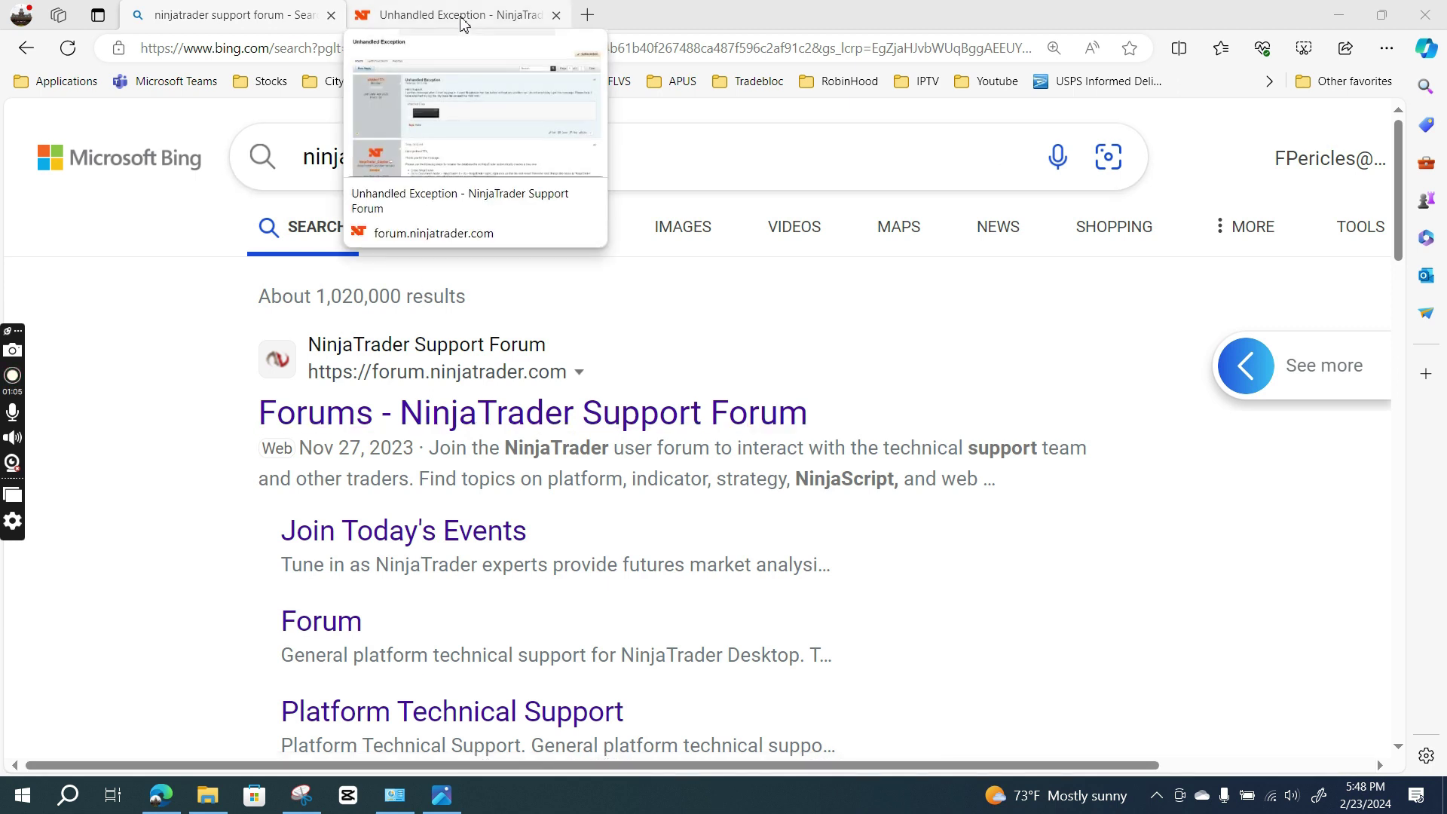
{"action": "left_click", "coordinate": [463, 17]}
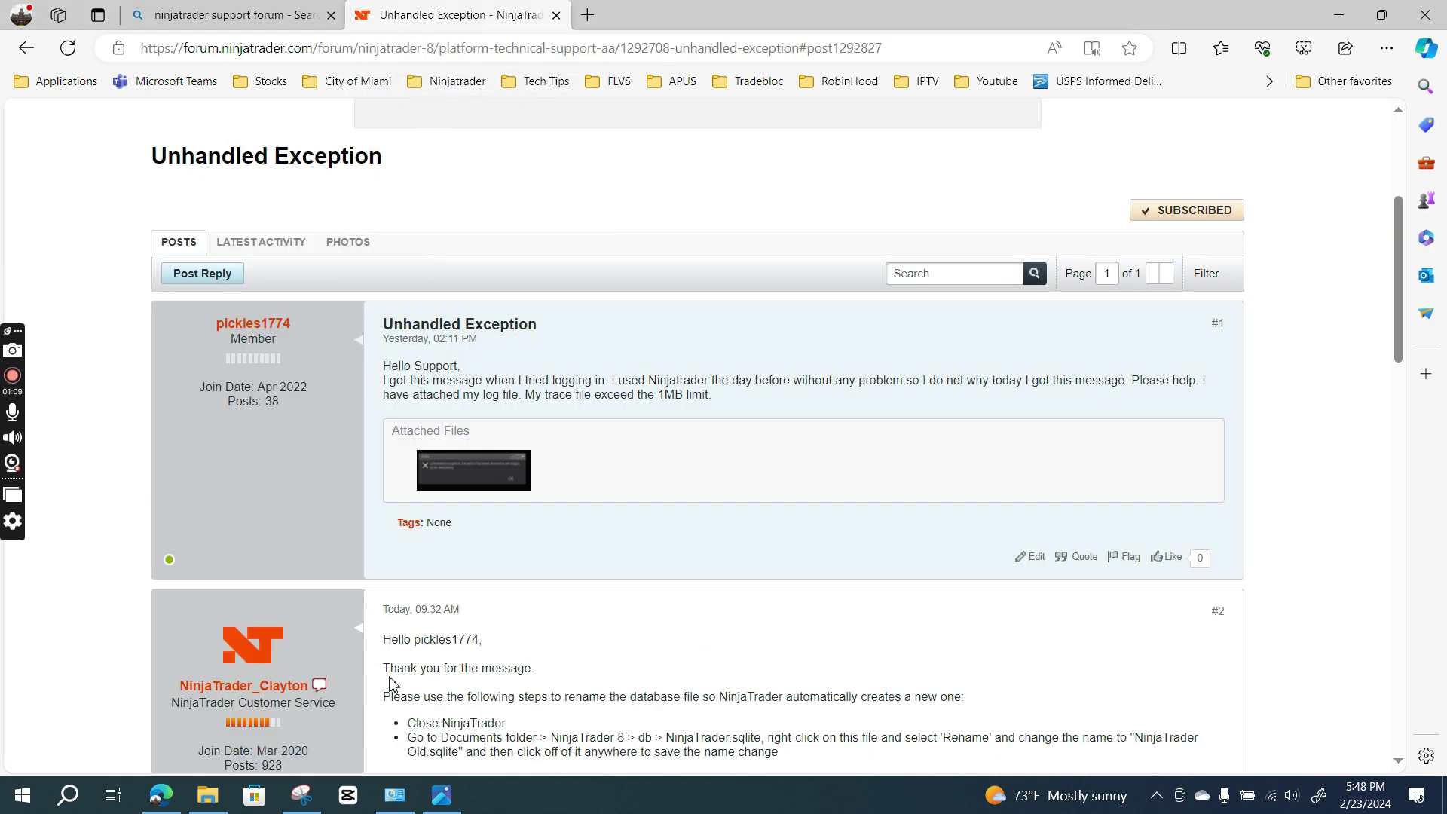
{"action": "left_click", "coordinate": [442, 796]}
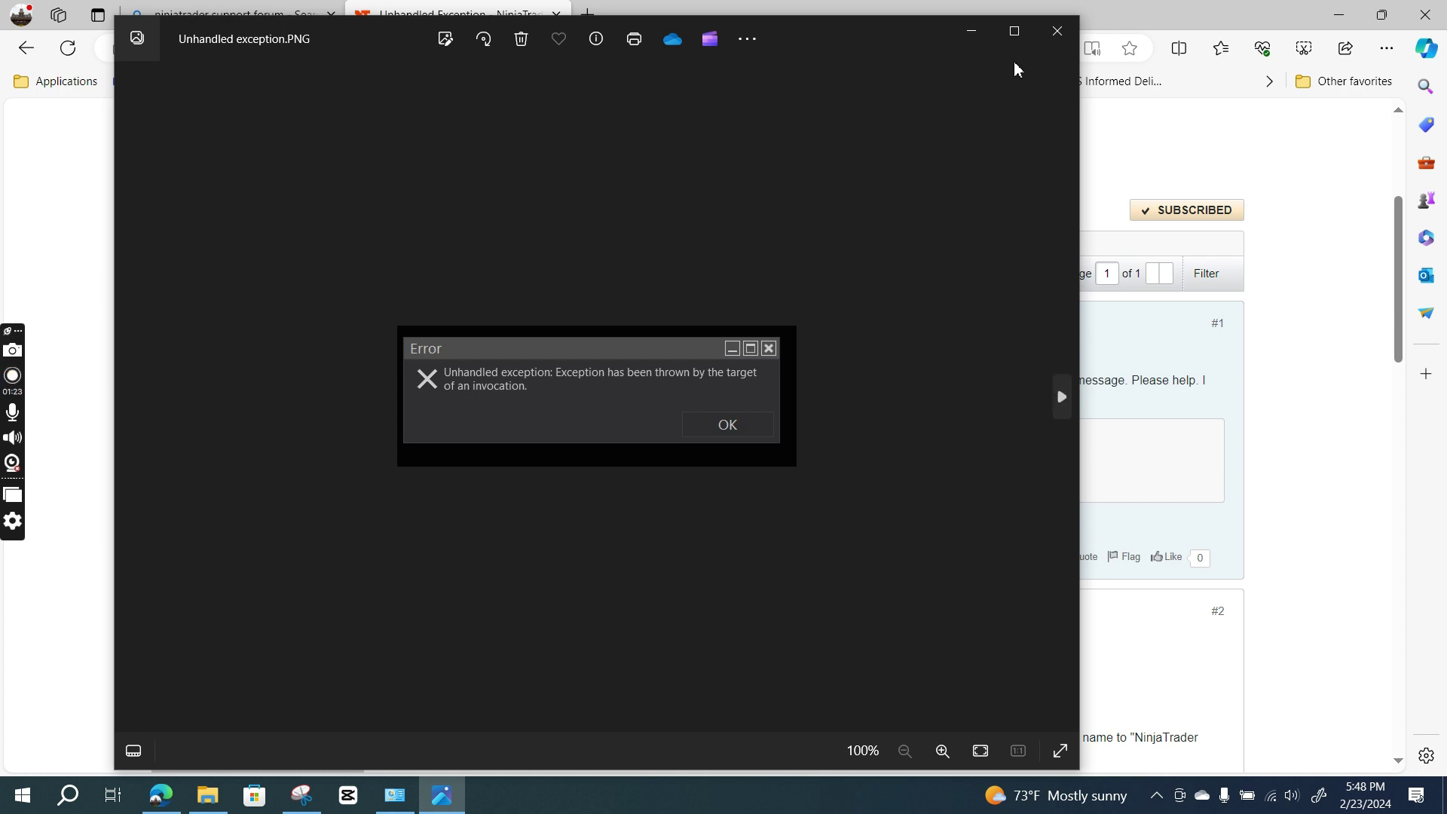
{"action": "left_click", "coordinate": [1053, 40]}
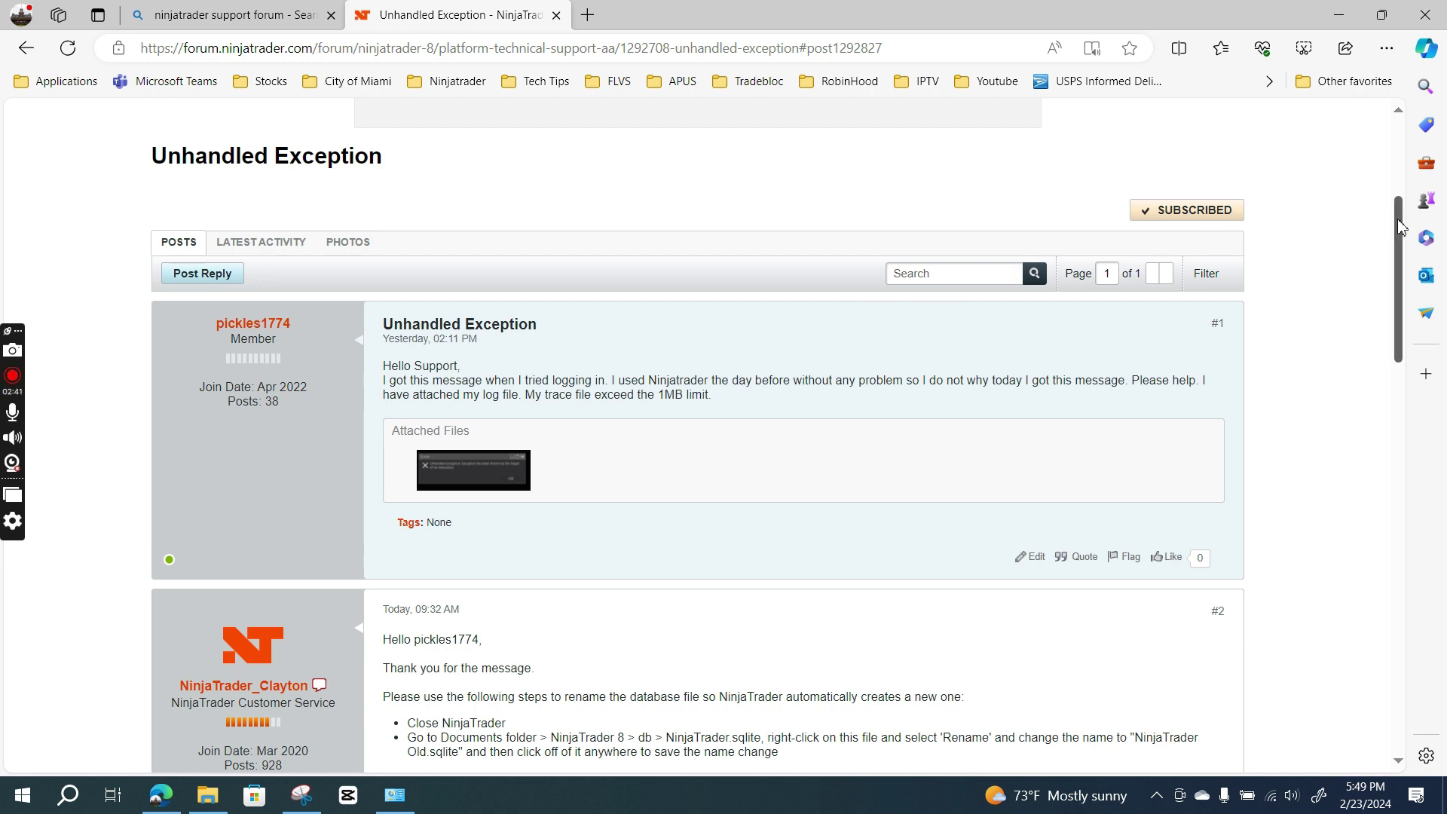
- Scroll to support reply #2 showing the rename steps and the name 'NinjaTrader Old.sqlite'
{"action": "left_click_drag", "start_coordinate": [1395, 226], "coordinate": [1393, 315]}
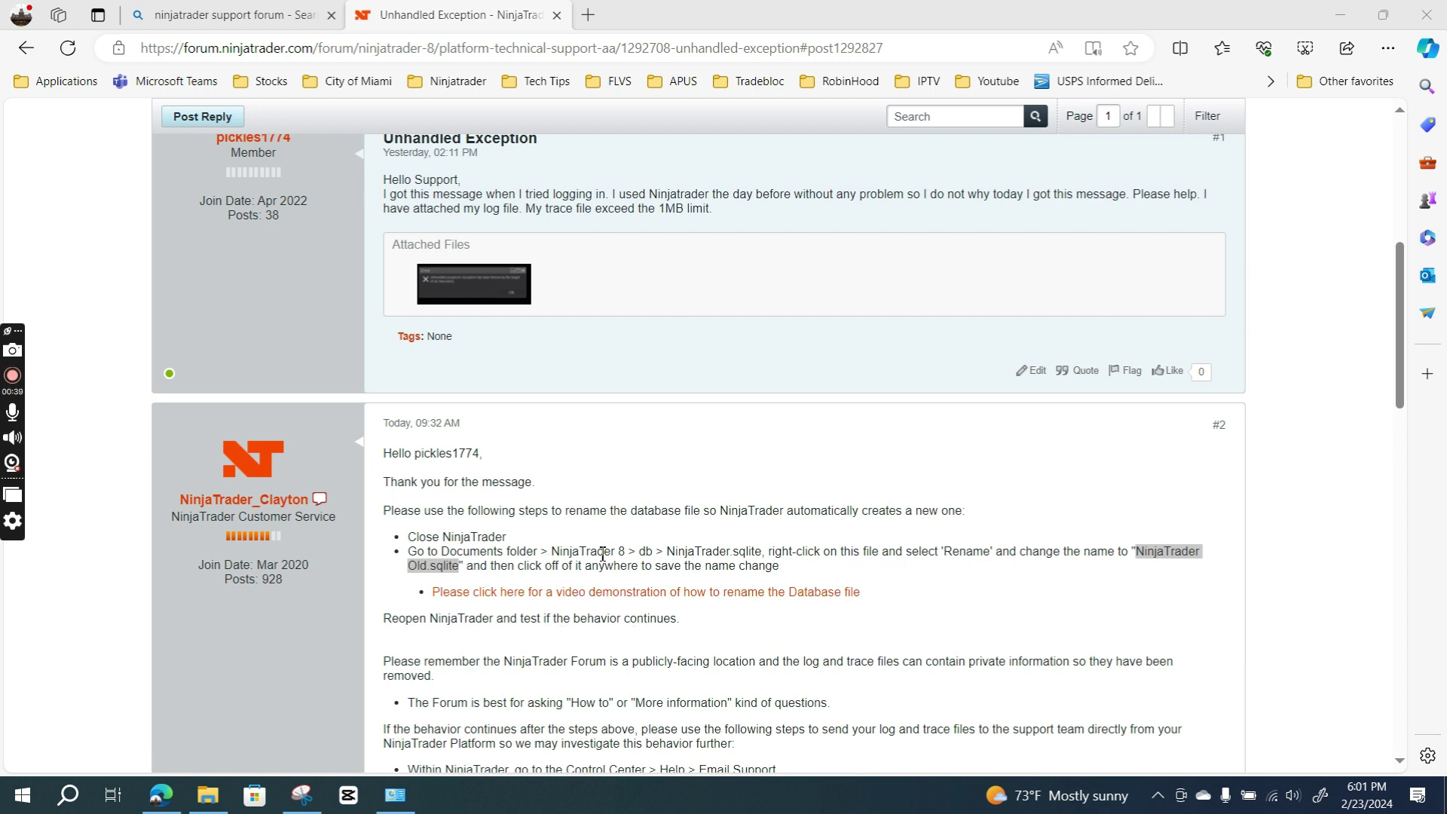
- Open the Documents folder, then set it aside and read further down the support reply
{"action": "left_click", "coordinate": [228, 795]}
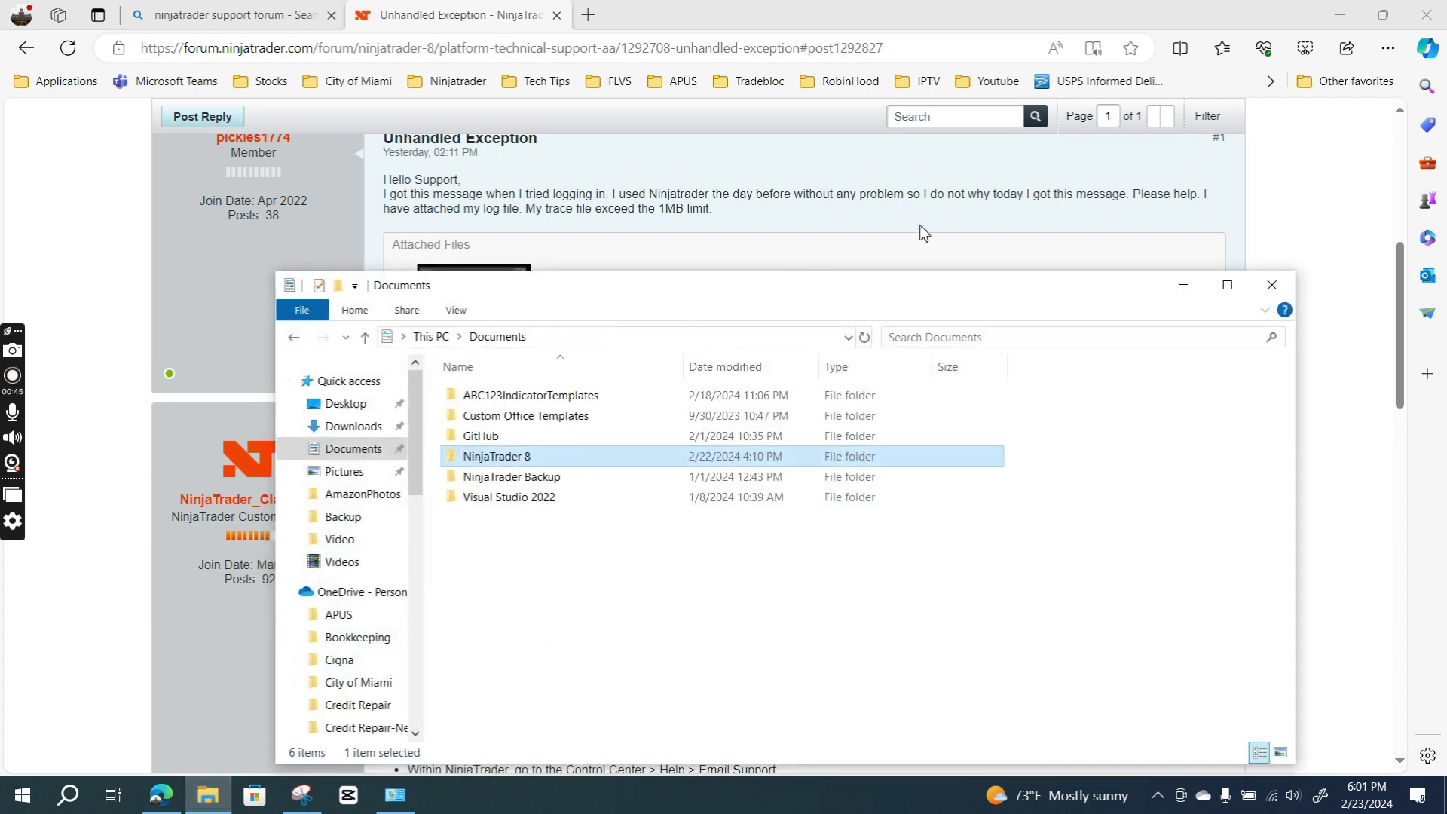
{"action": "left_click", "coordinate": [1183, 285]}
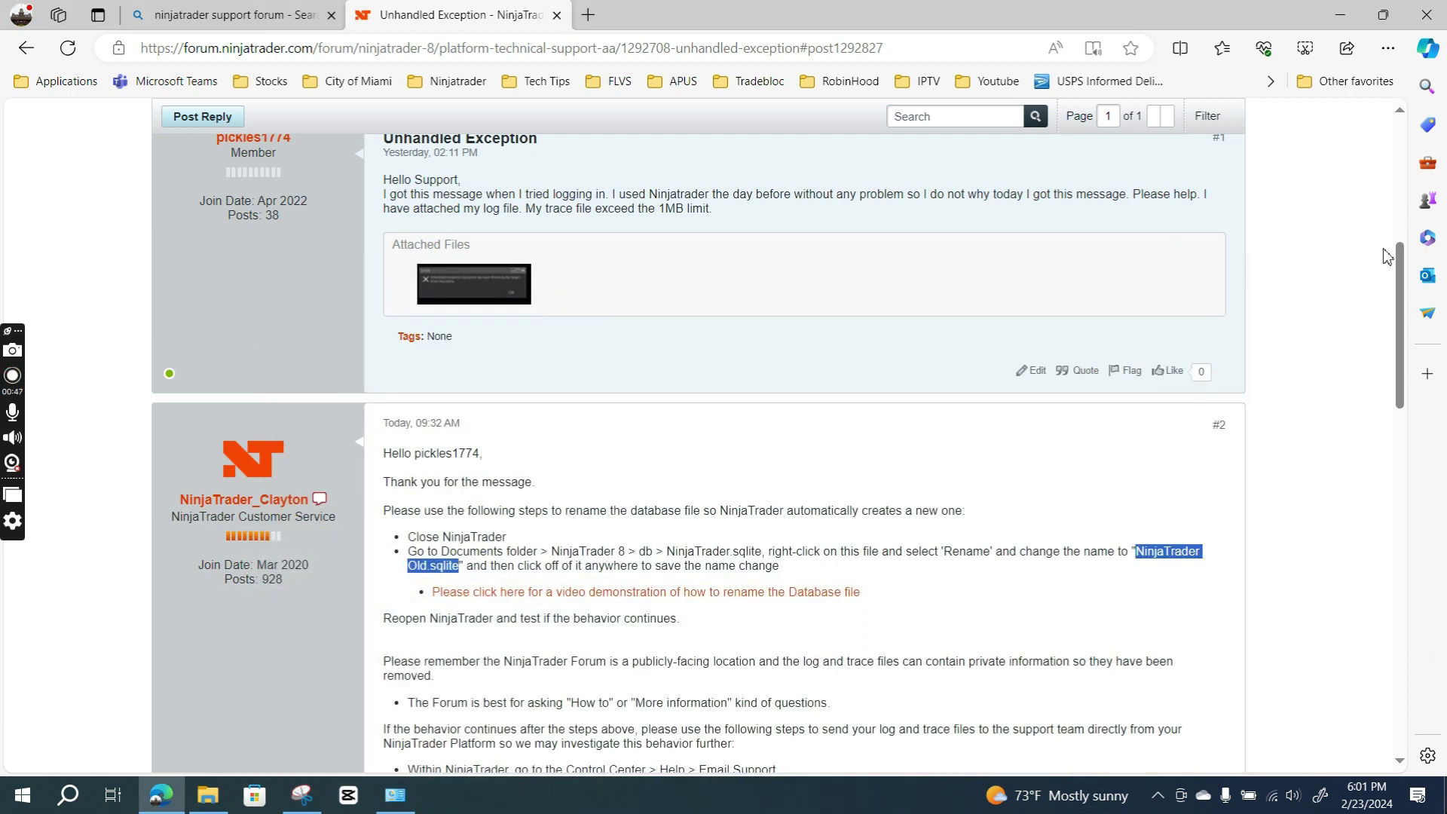
{"action": "left_click_drag", "start_coordinate": [1398, 256], "coordinate": [1394, 351]}
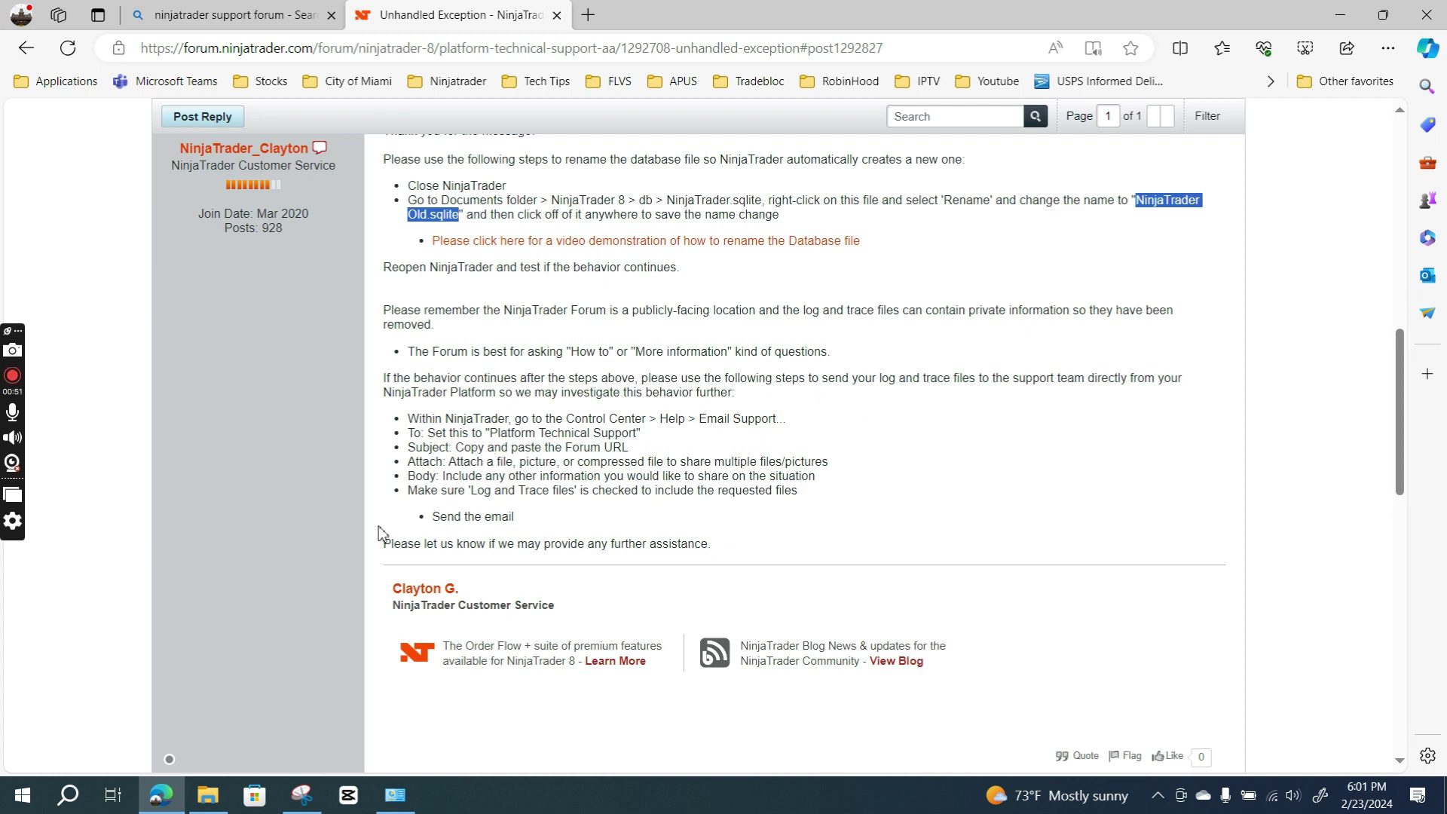
- Navigate into NinjaTrader 8 > db and select the NinjaTrader.sqlite file
{"action": "left_click", "coordinate": [208, 795]}
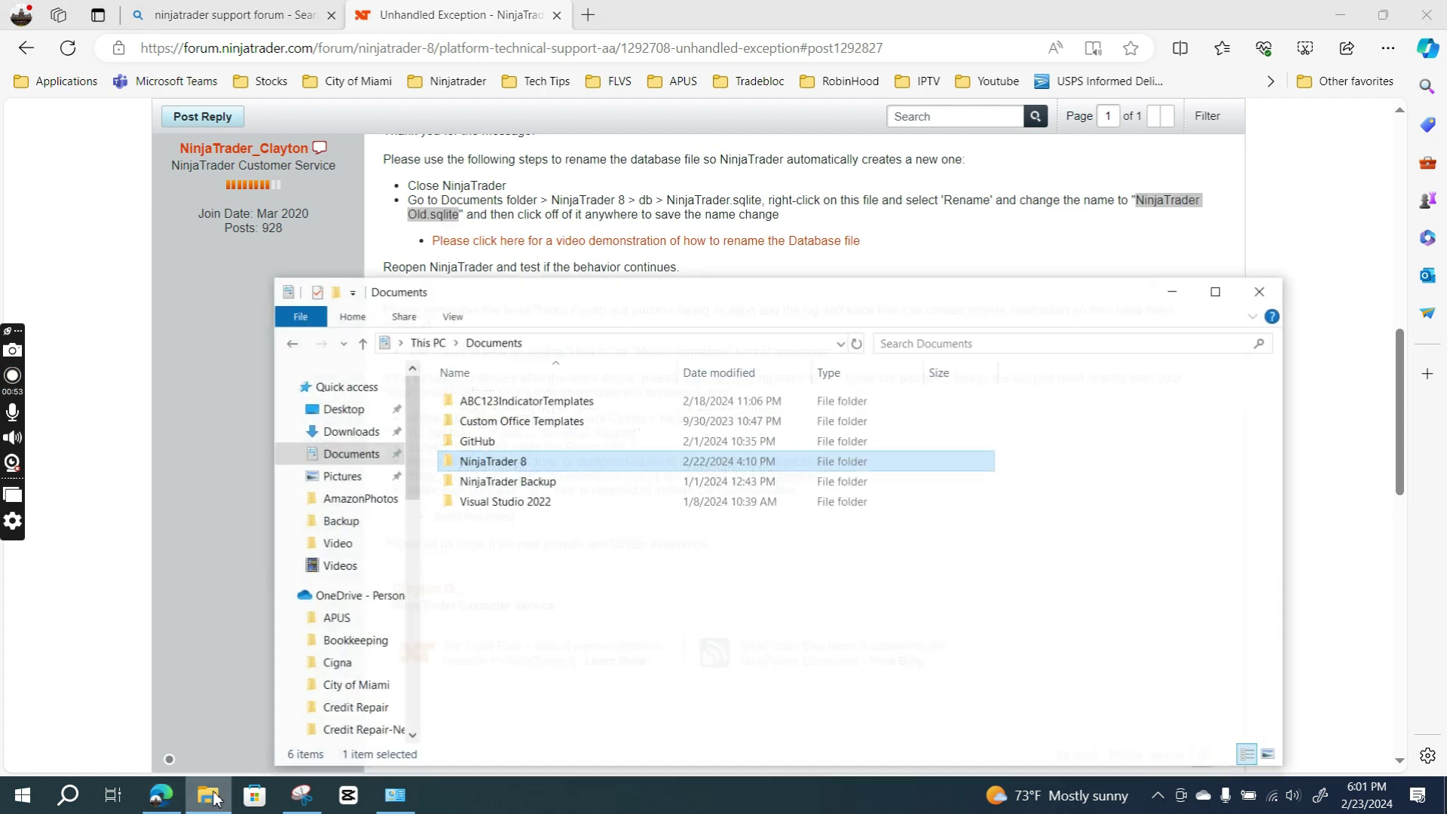
{"action": "left_click_drag", "start_coordinate": [622, 298], "coordinate": [685, 279]}
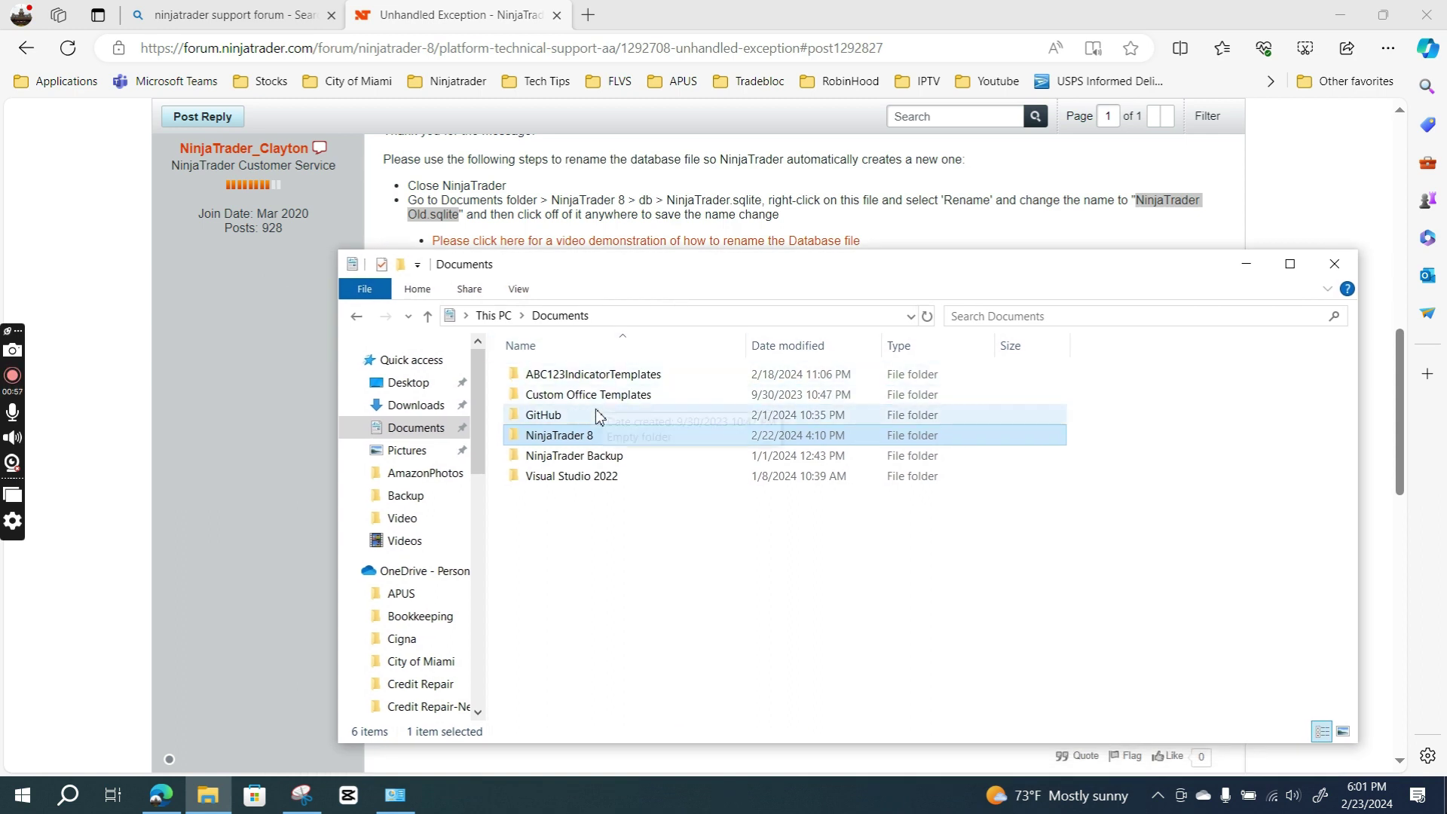
{"action": "double_click", "coordinate": [580, 437]}
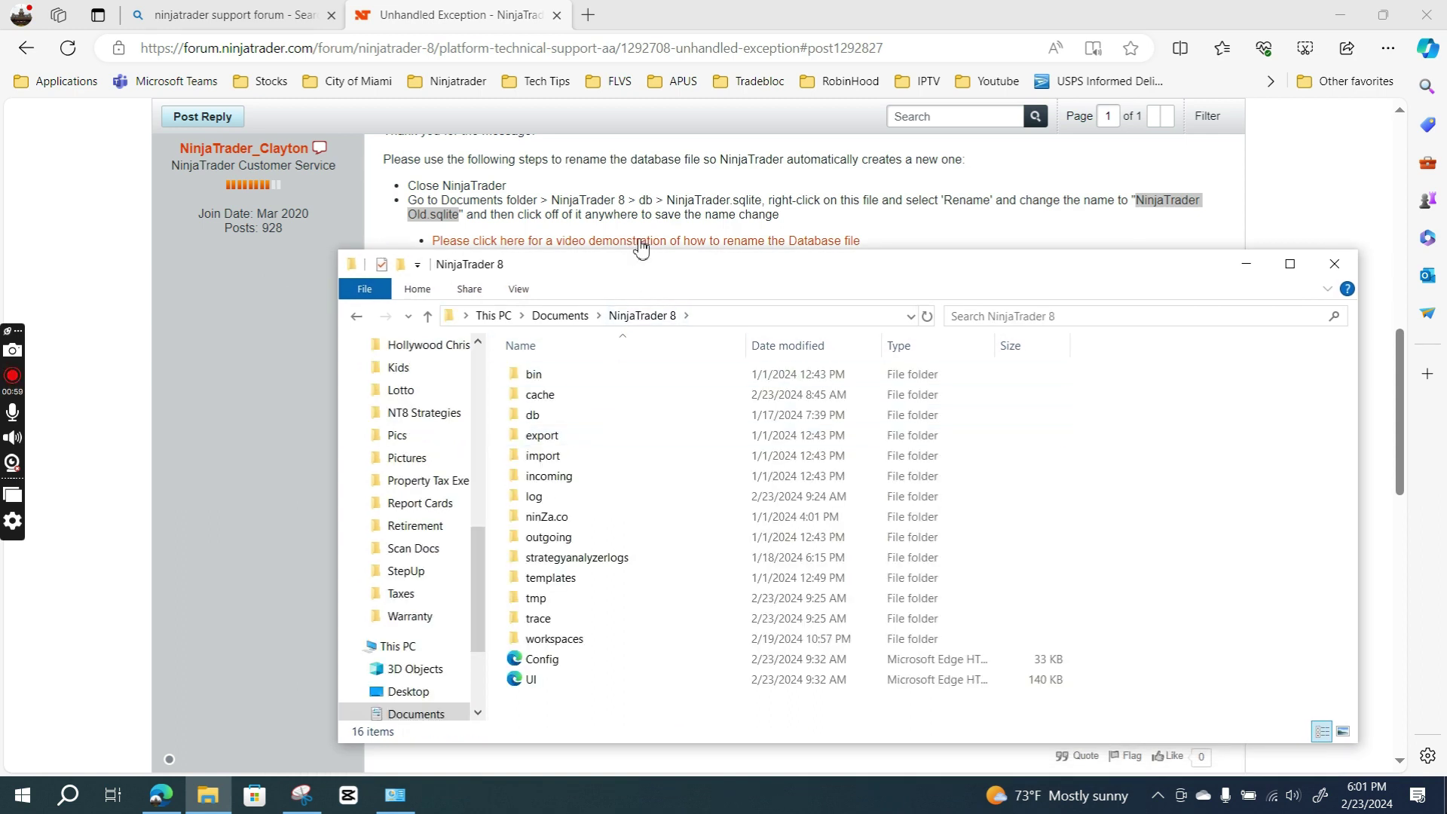
{"action": "double_click", "coordinate": [537, 416]}
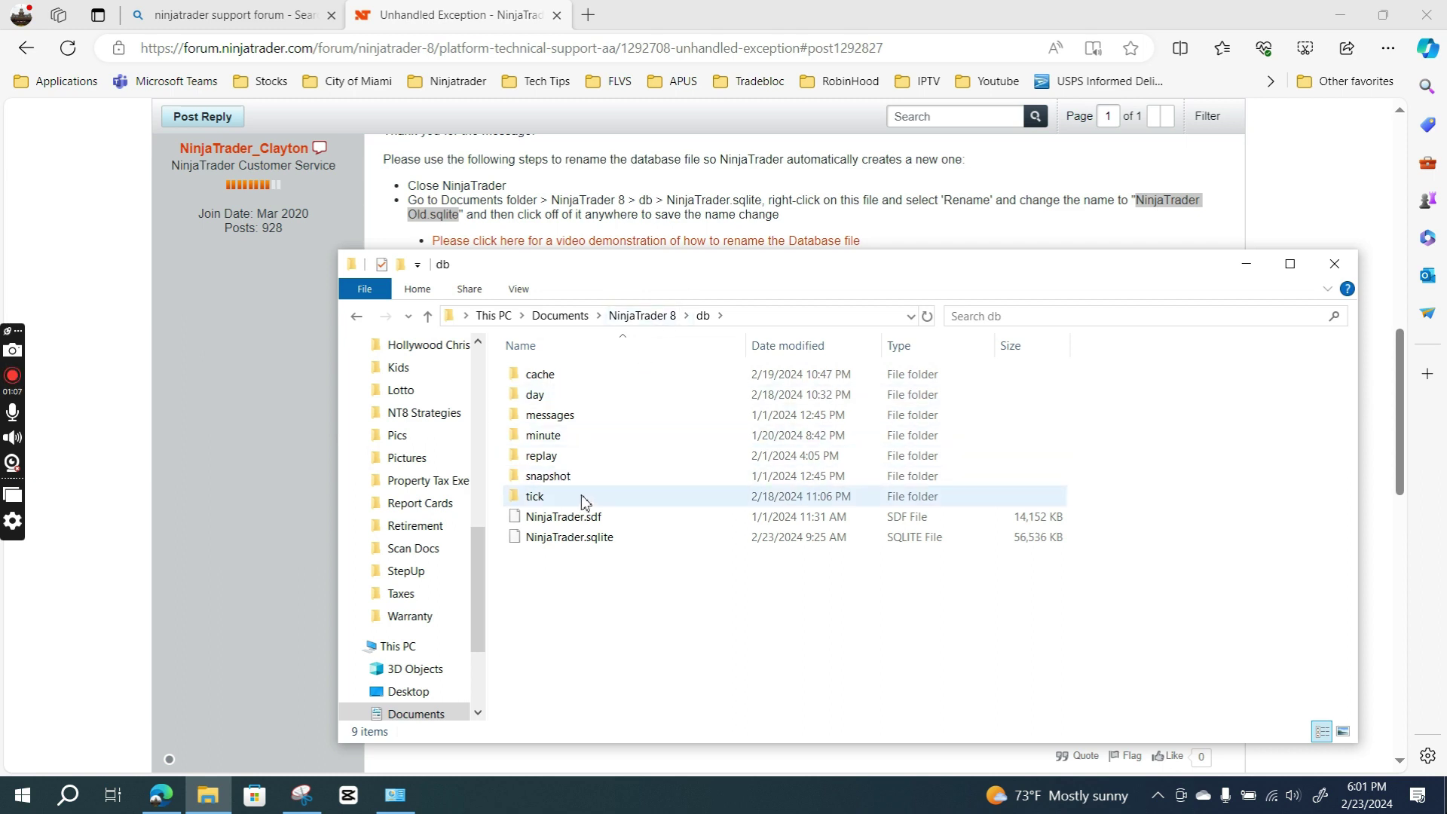
{"action": "left_click", "coordinate": [570, 544]}
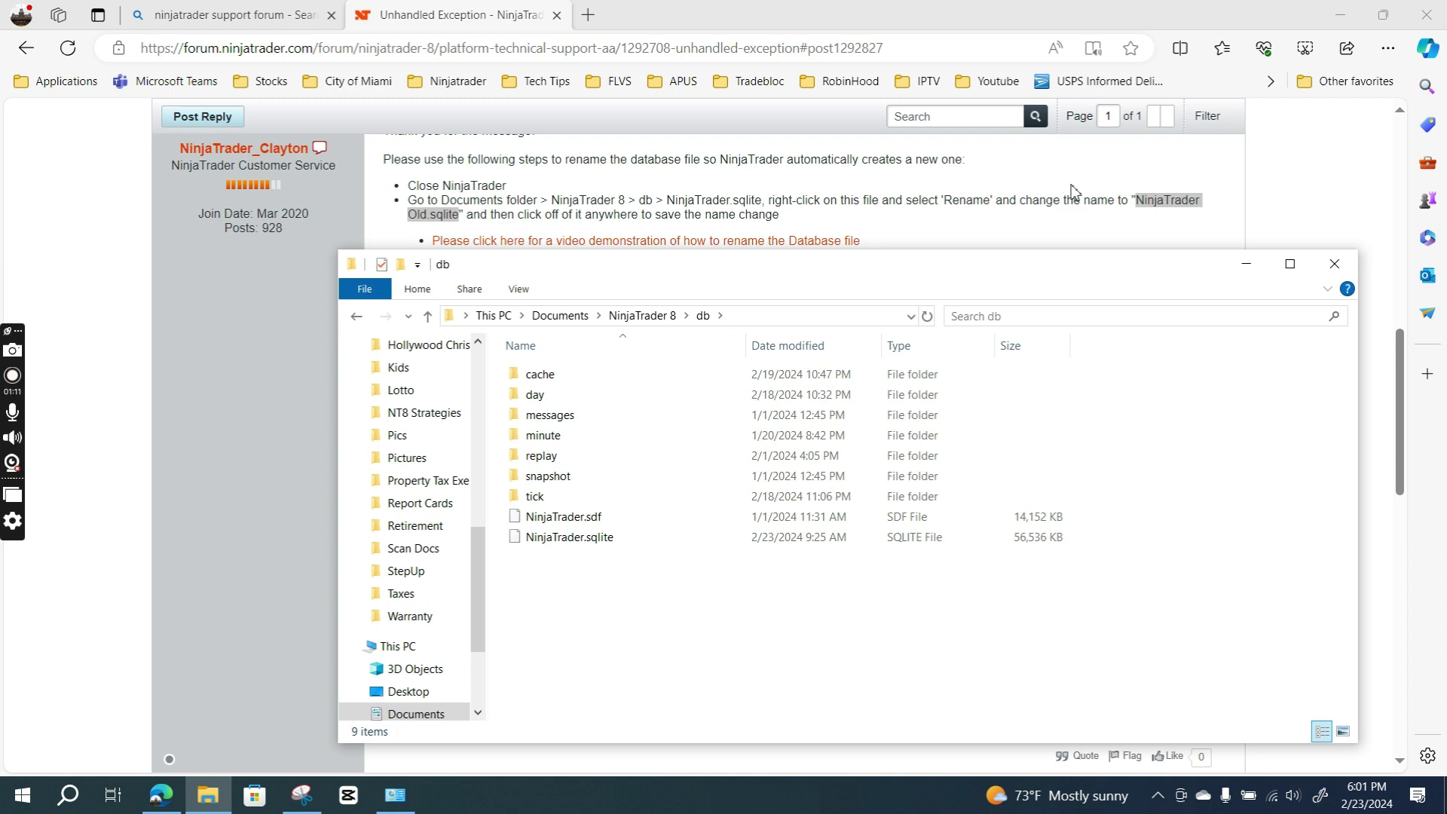
- Copy the name 'NinjaTrader Old.sqlite' from the support reply and return to the db folder
{"action": "left_click", "coordinate": [1141, 200]}
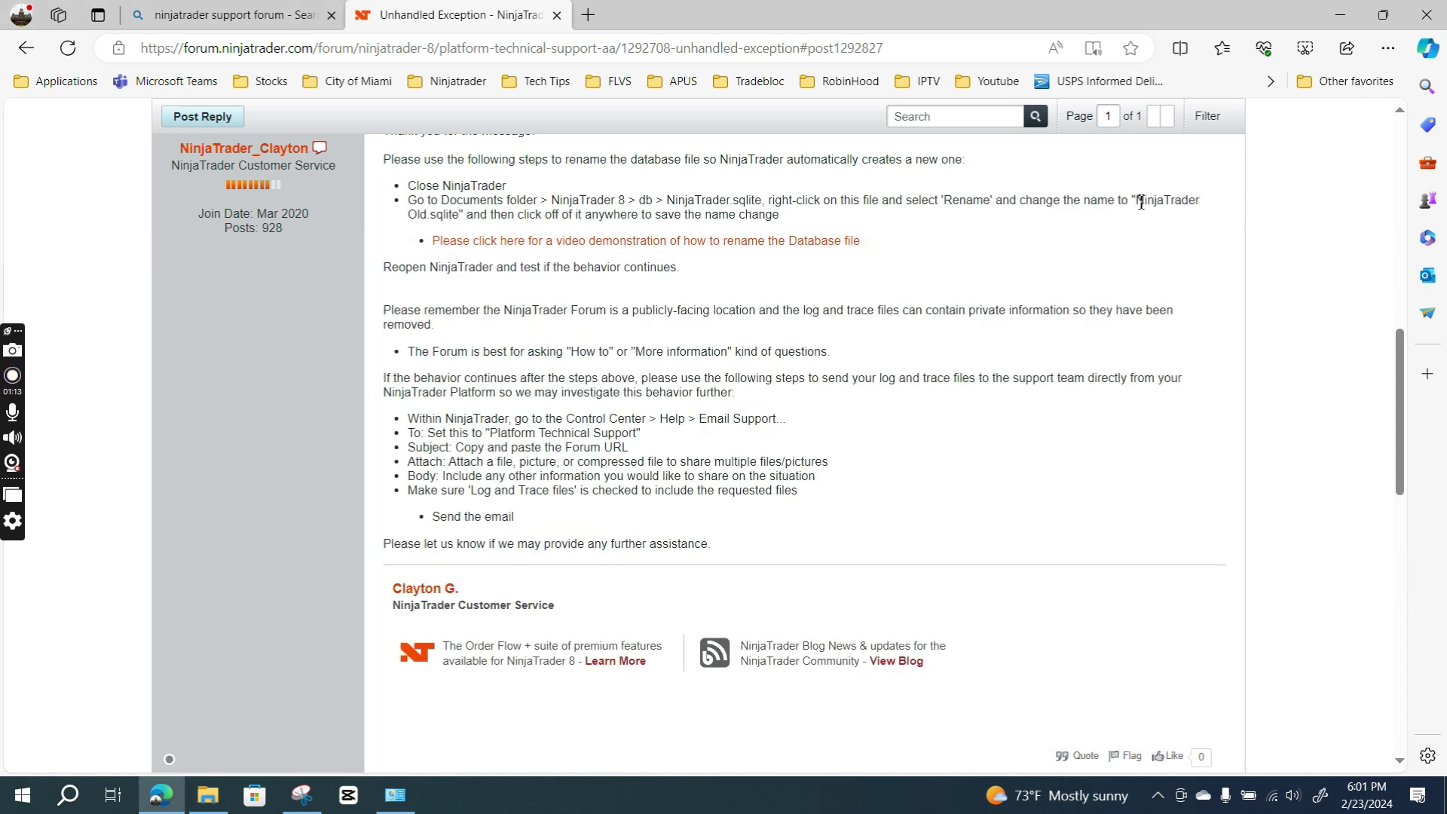
{"action": "left_click_drag", "start_coordinate": [1142, 202], "coordinate": [457, 218]}
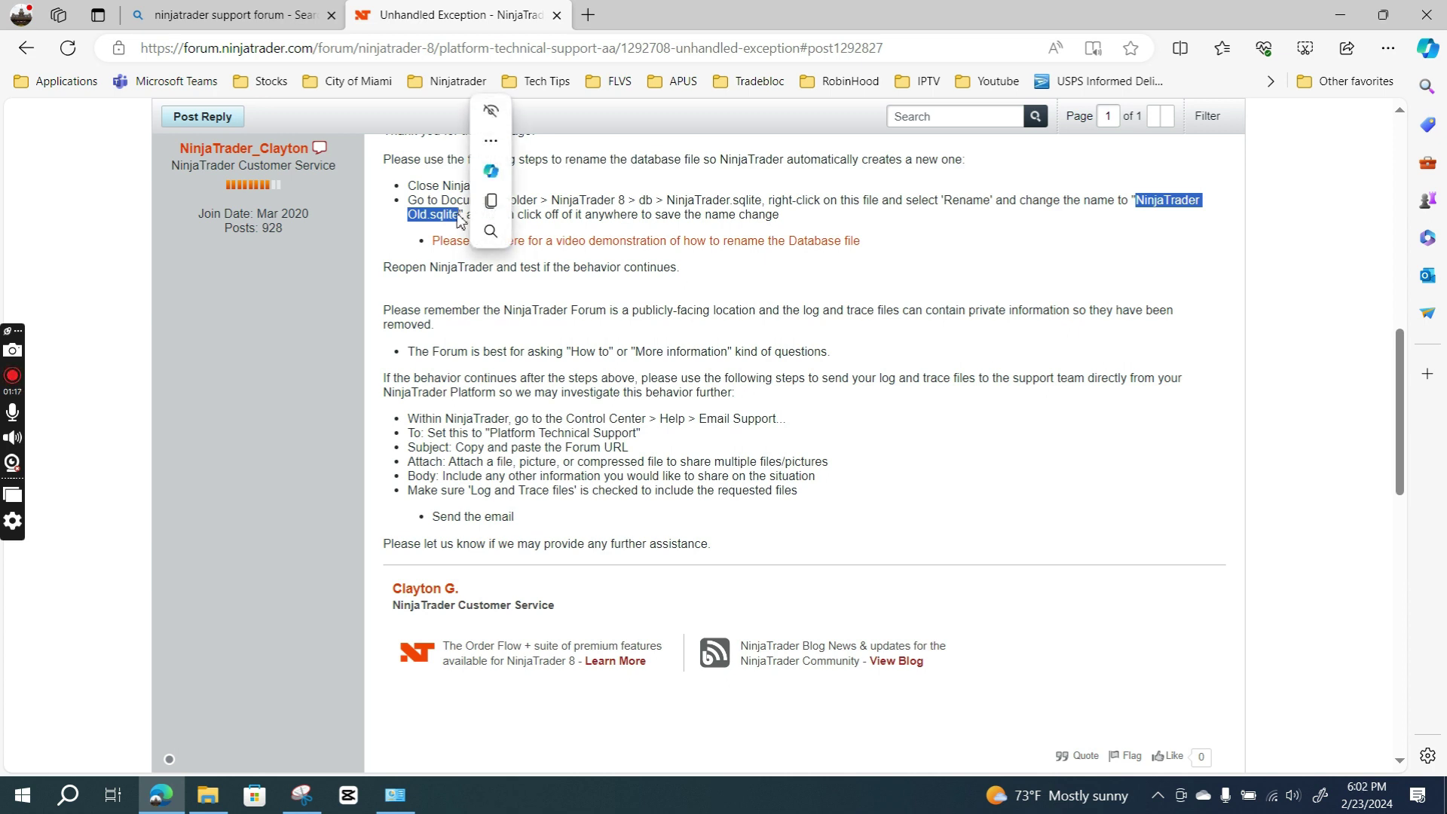
{"action": "key", "text": "ctrl+c"}
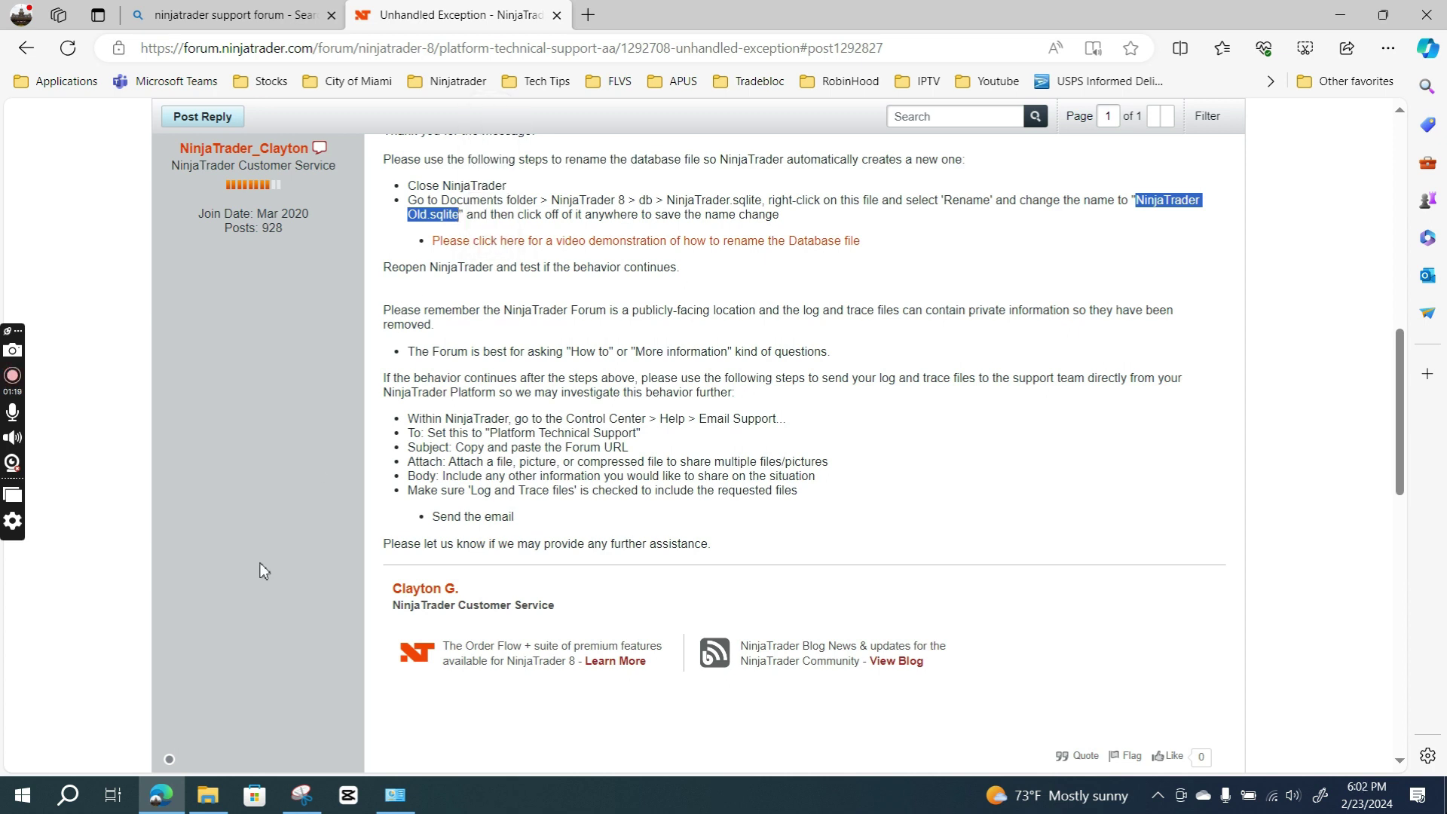
{"action": "left_click", "coordinate": [208, 794]}
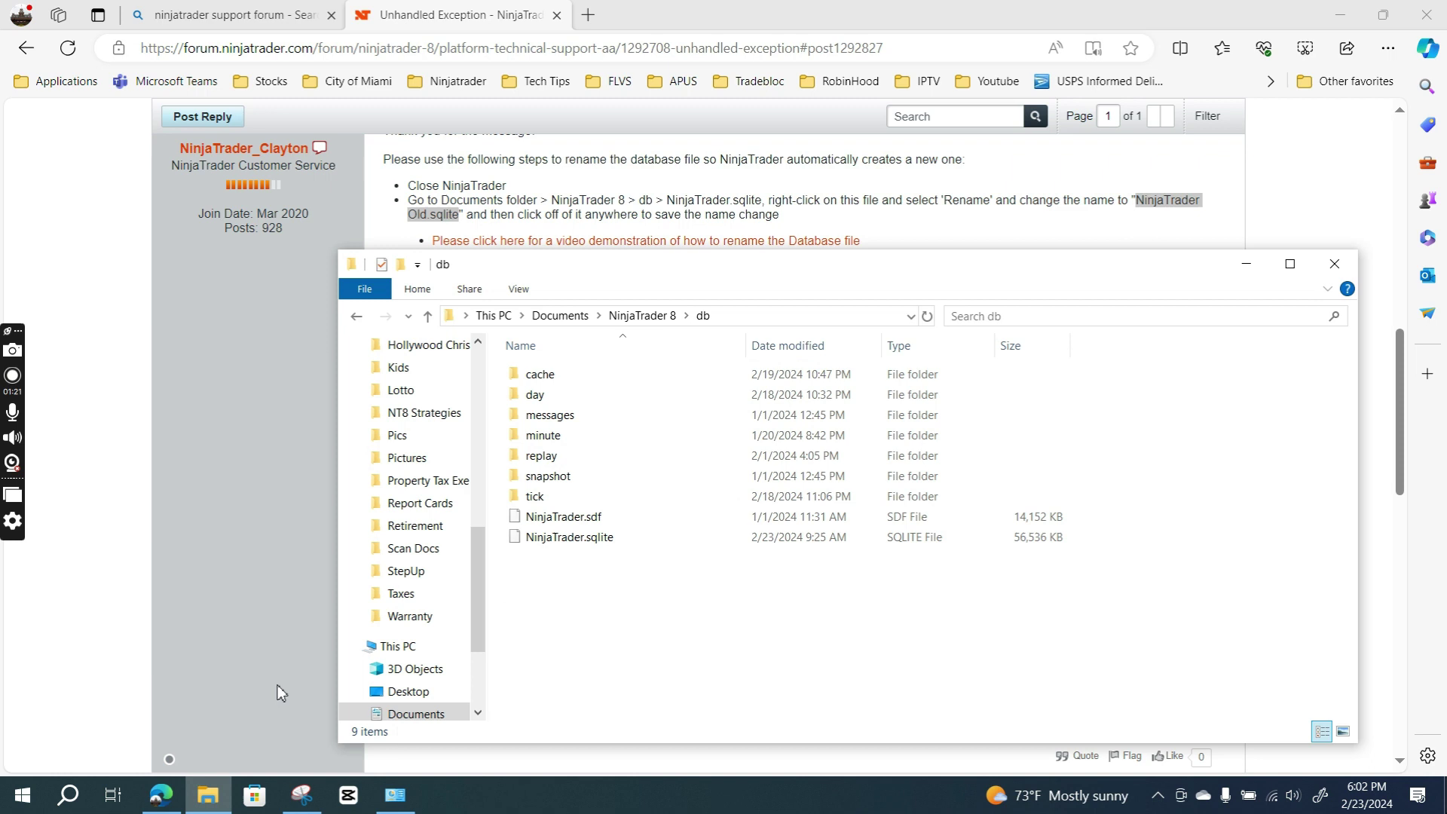
- Rename NinjaTrader.sqlite to 'NinjaTrader Old.sqlite' by pasting the copied name
{"action": "left_click", "coordinate": [551, 543]}
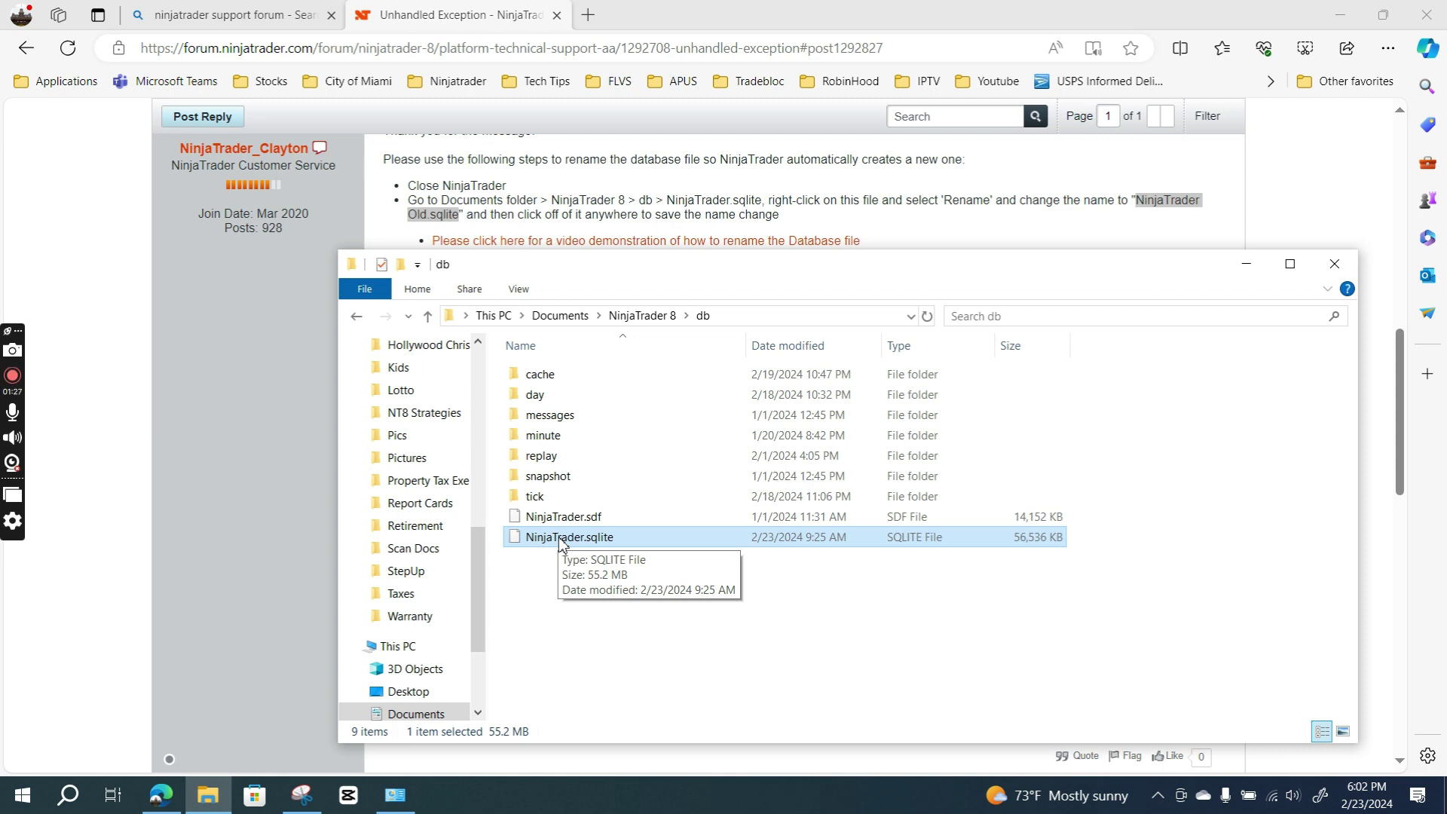
{"action": "left_click", "coordinate": [567, 538]}
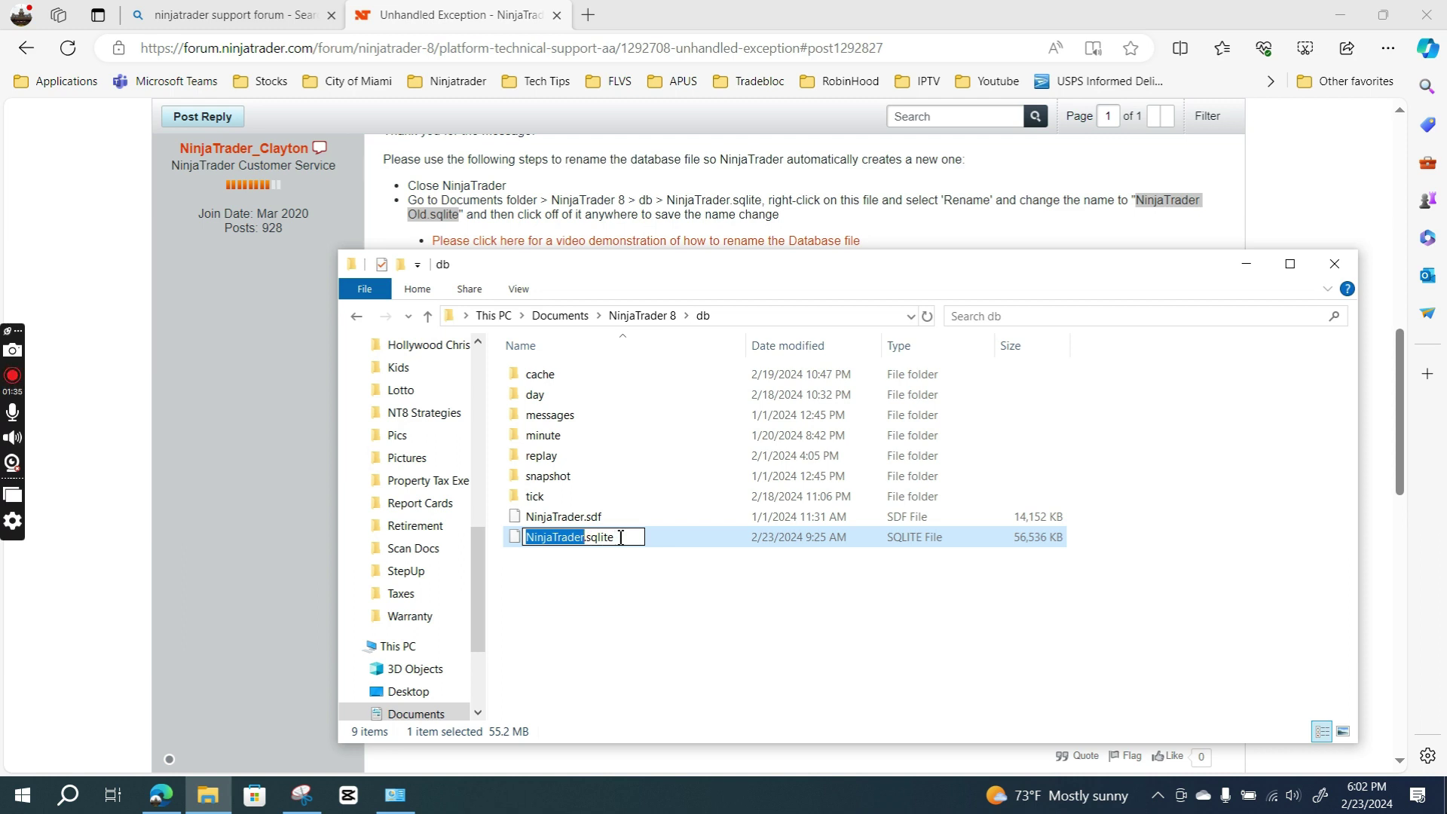
{"action": "left_click_drag", "start_coordinate": [621, 538], "coordinate": [528, 538]}
{"action": "key", "text": "ctrl+v"}
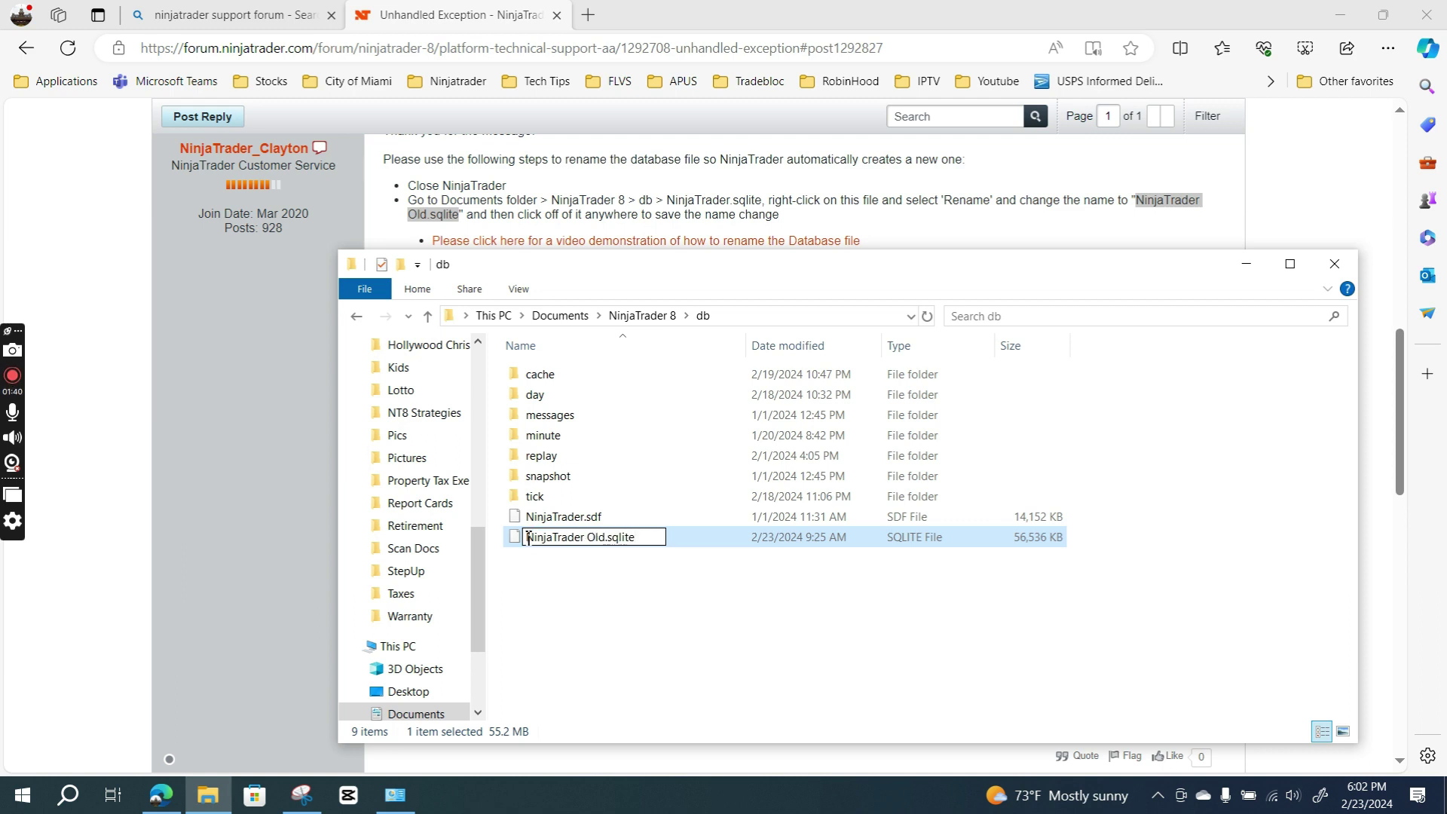
{"action": "left_click", "coordinate": [540, 575]}
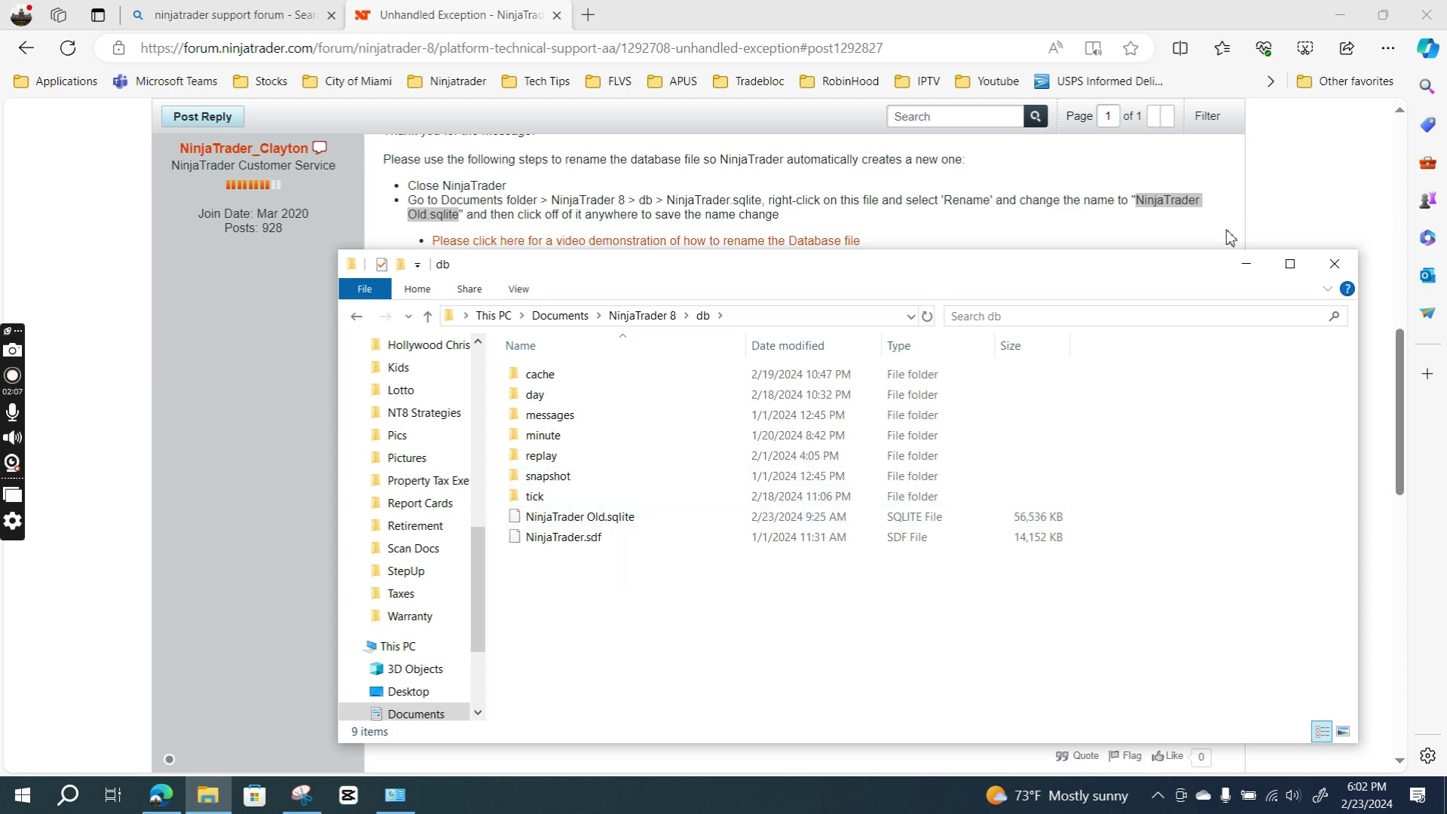
- Close the db folder, minimize the browser, and enter the account password on NinjaTrader's login screen
{"action": "left_click", "coordinate": [1332, 263]}
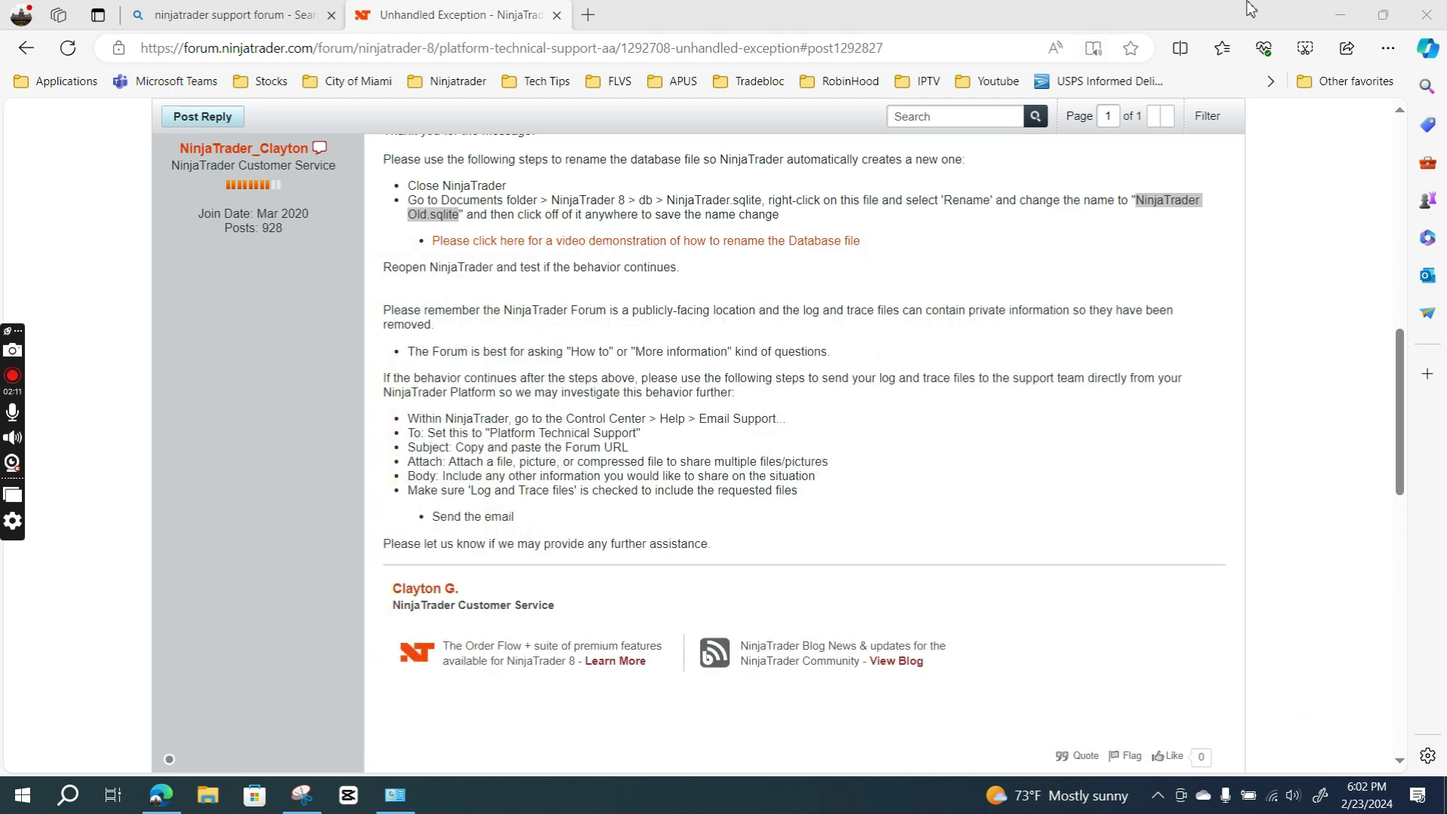
{"action": "left_click", "coordinate": [1337, 18]}
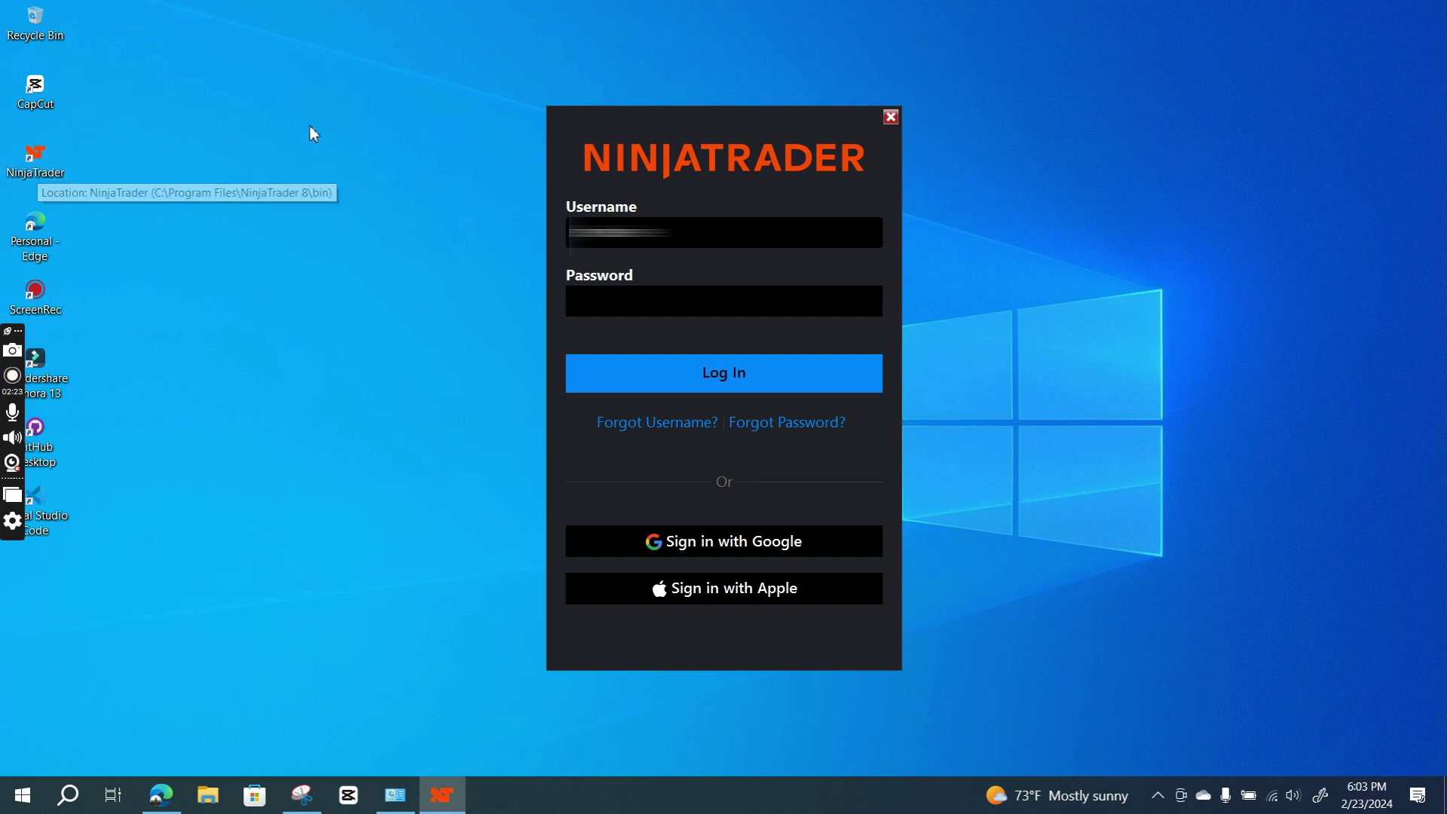
{"action": "left_click", "coordinate": [591, 294]}
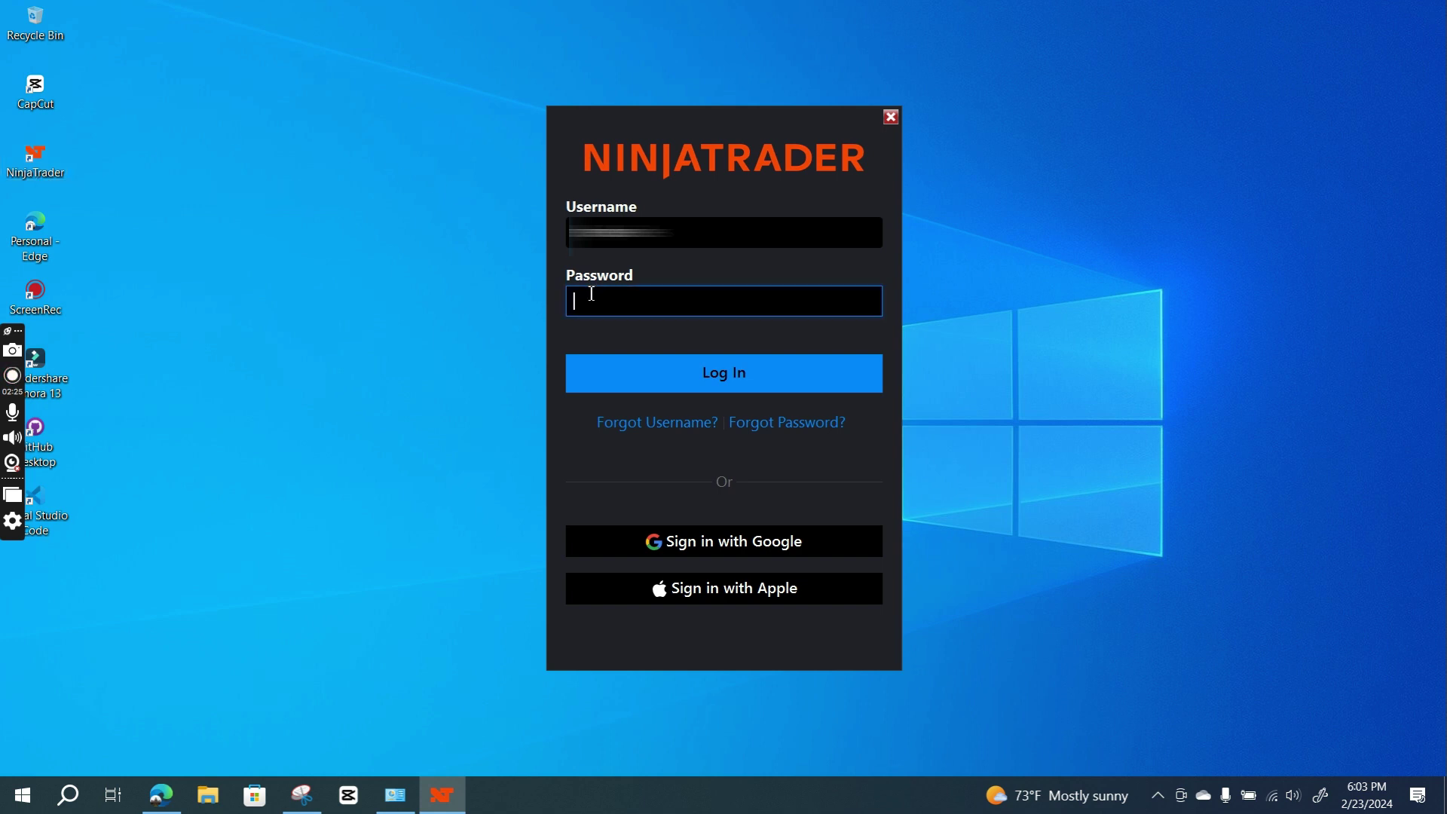
{"action": "type", "text": "********"}
- Log in and wait for the Control Center and both NQ 03-24 charts to load
{"action": "key", "text": "Return"}
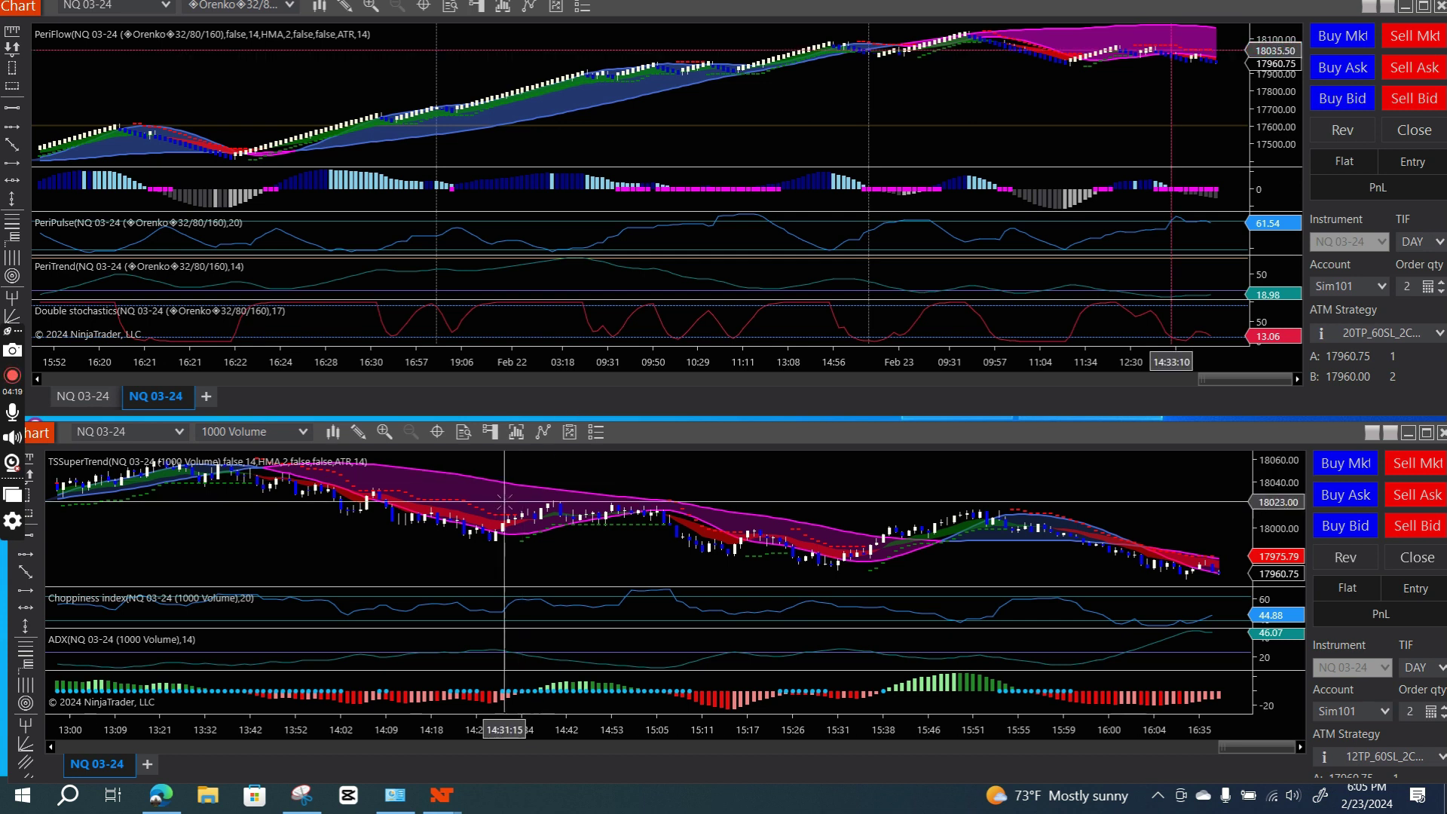
{"action": "mouse_move", "coordinate": [450, 787]}
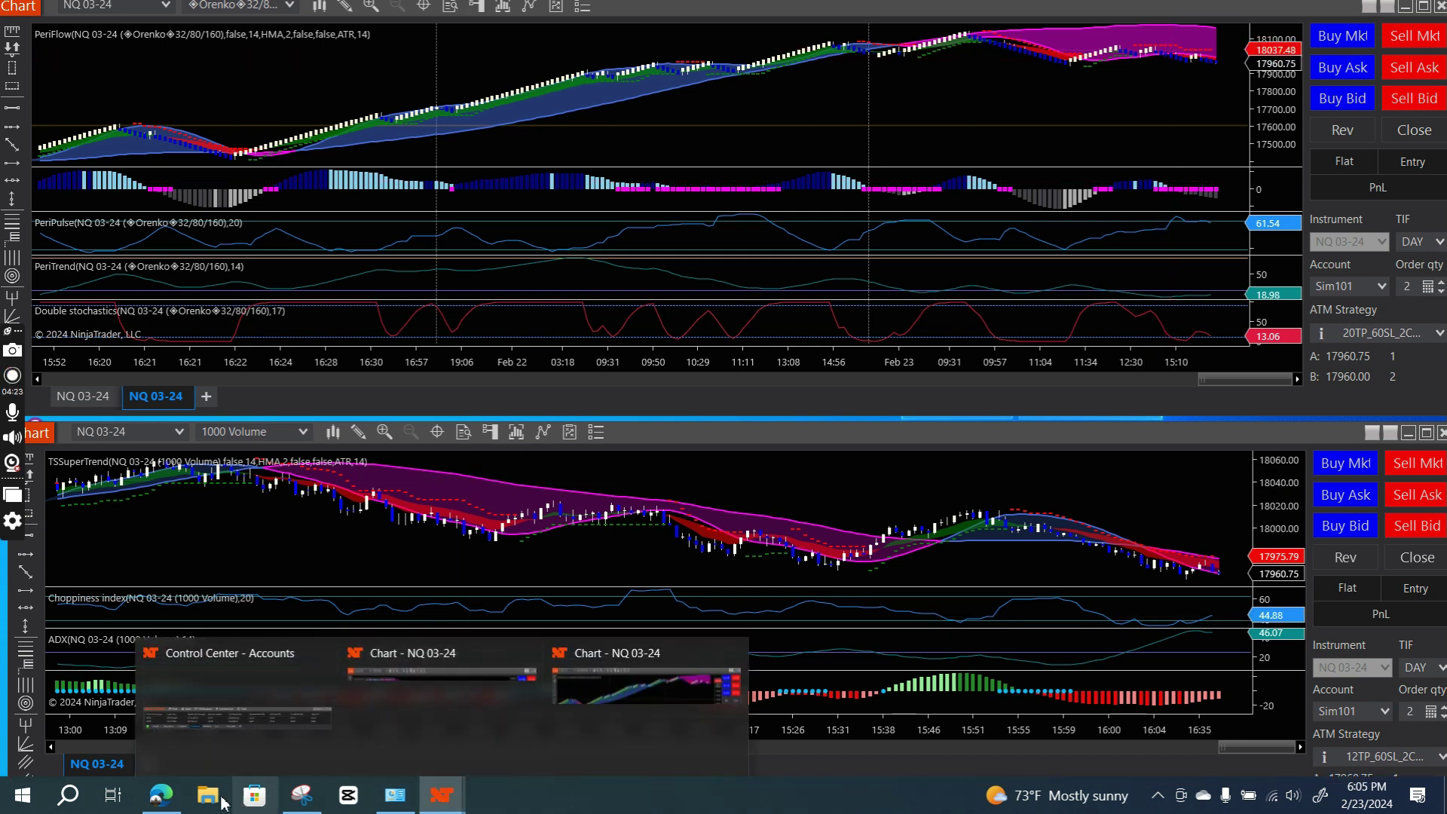
- Return to the Unhandled Exception thread in Edge and start a new reply
{"action": "left_click", "coordinate": [161, 795]}
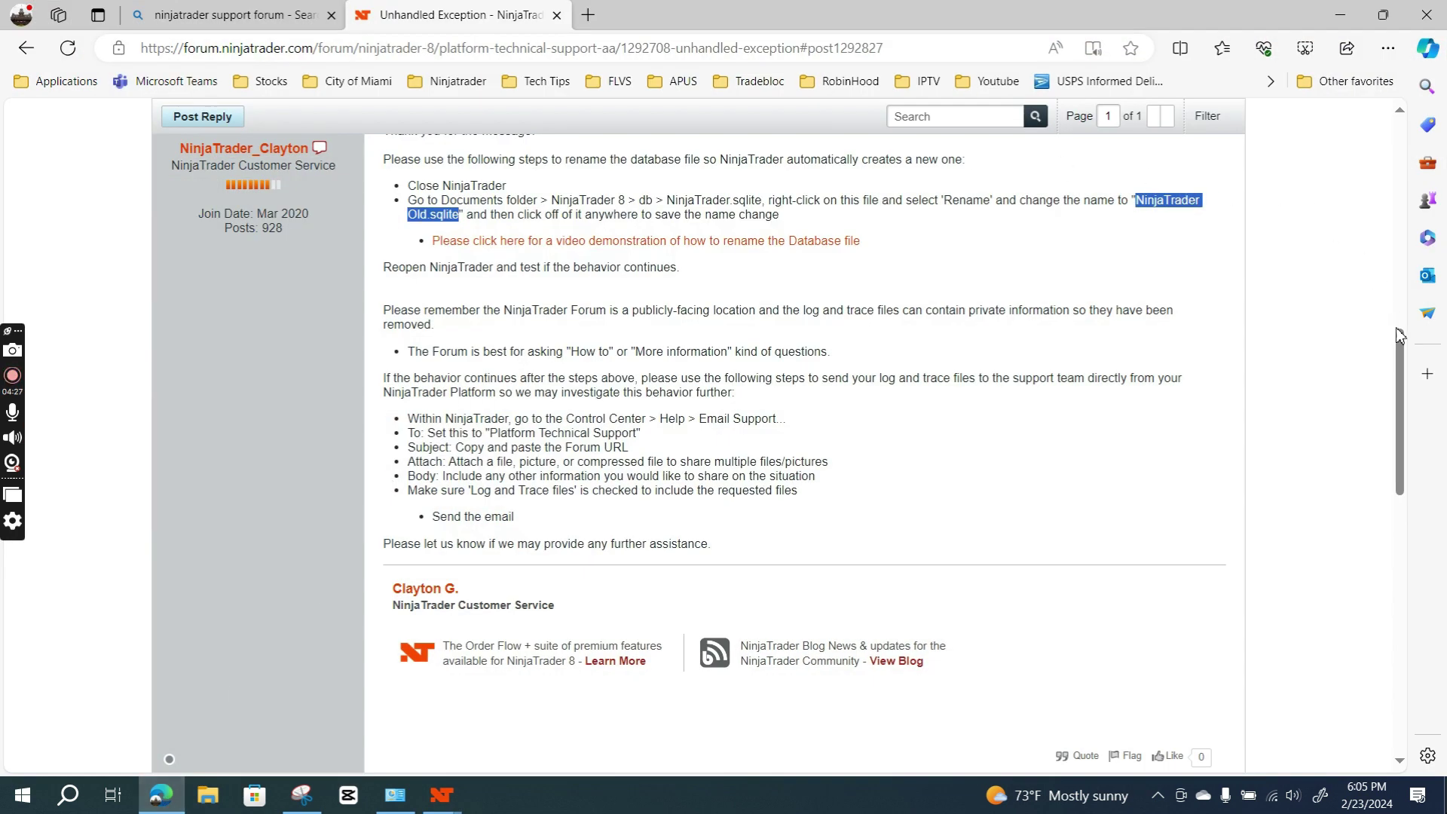
{"action": "left_click_drag", "start_coordinate": [1403, 345], "coordinate": [1401, 290]}
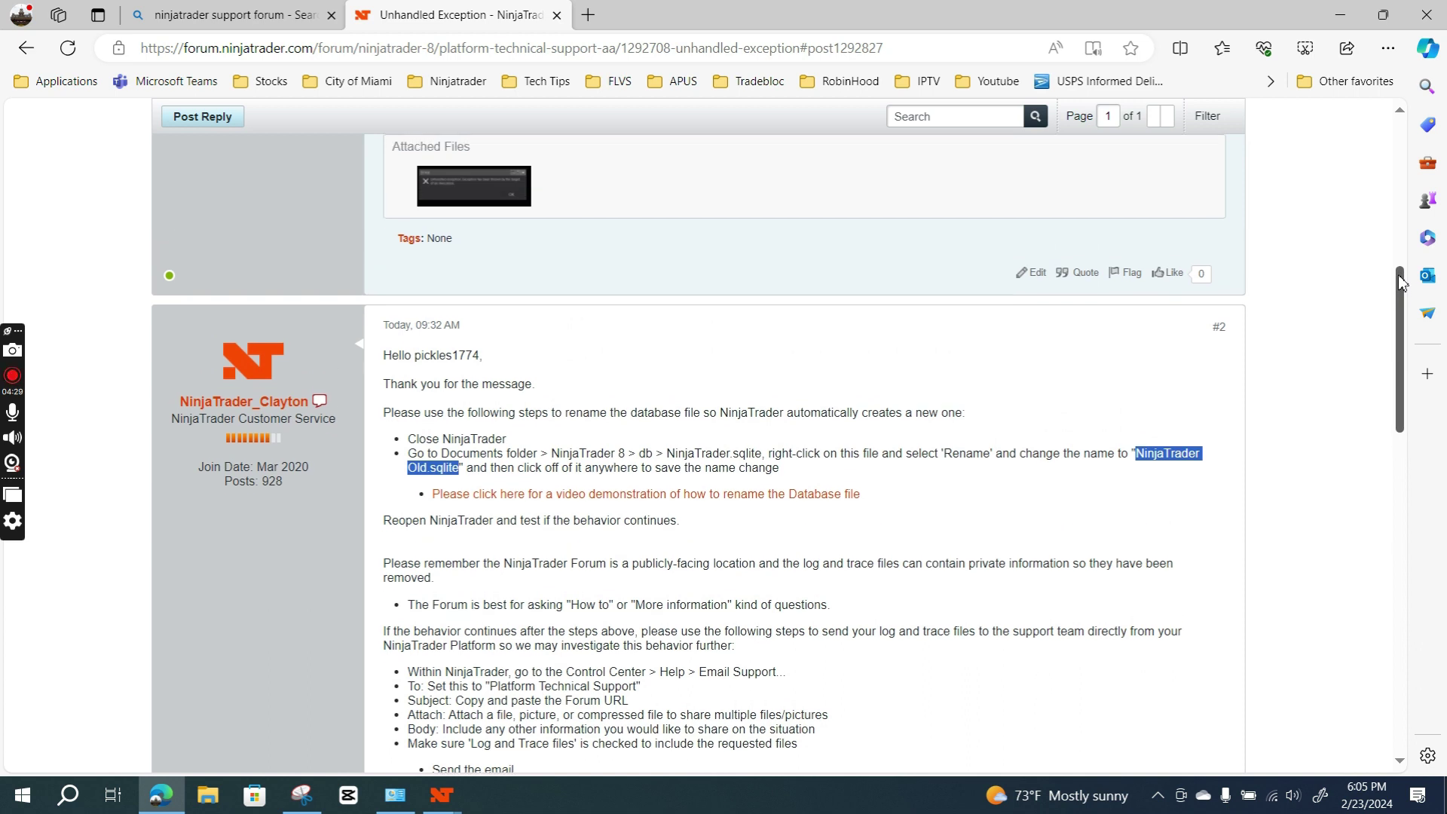
{"action": "left_click_drag", "start_coordinate": [1401, 283], "coordinate": [1385, 209]}
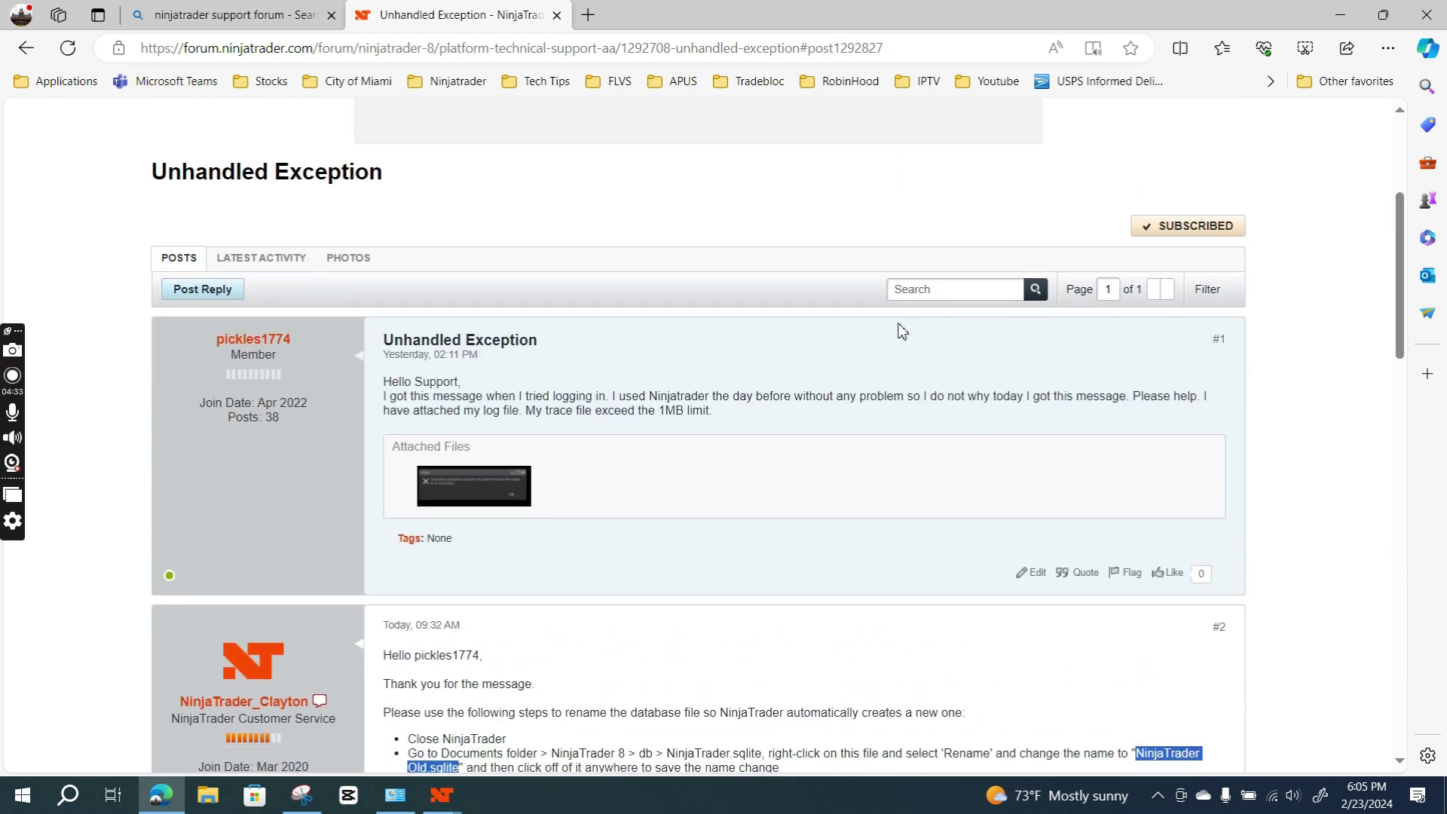
{"action": "left_click", "coordinate": [197, 291]}
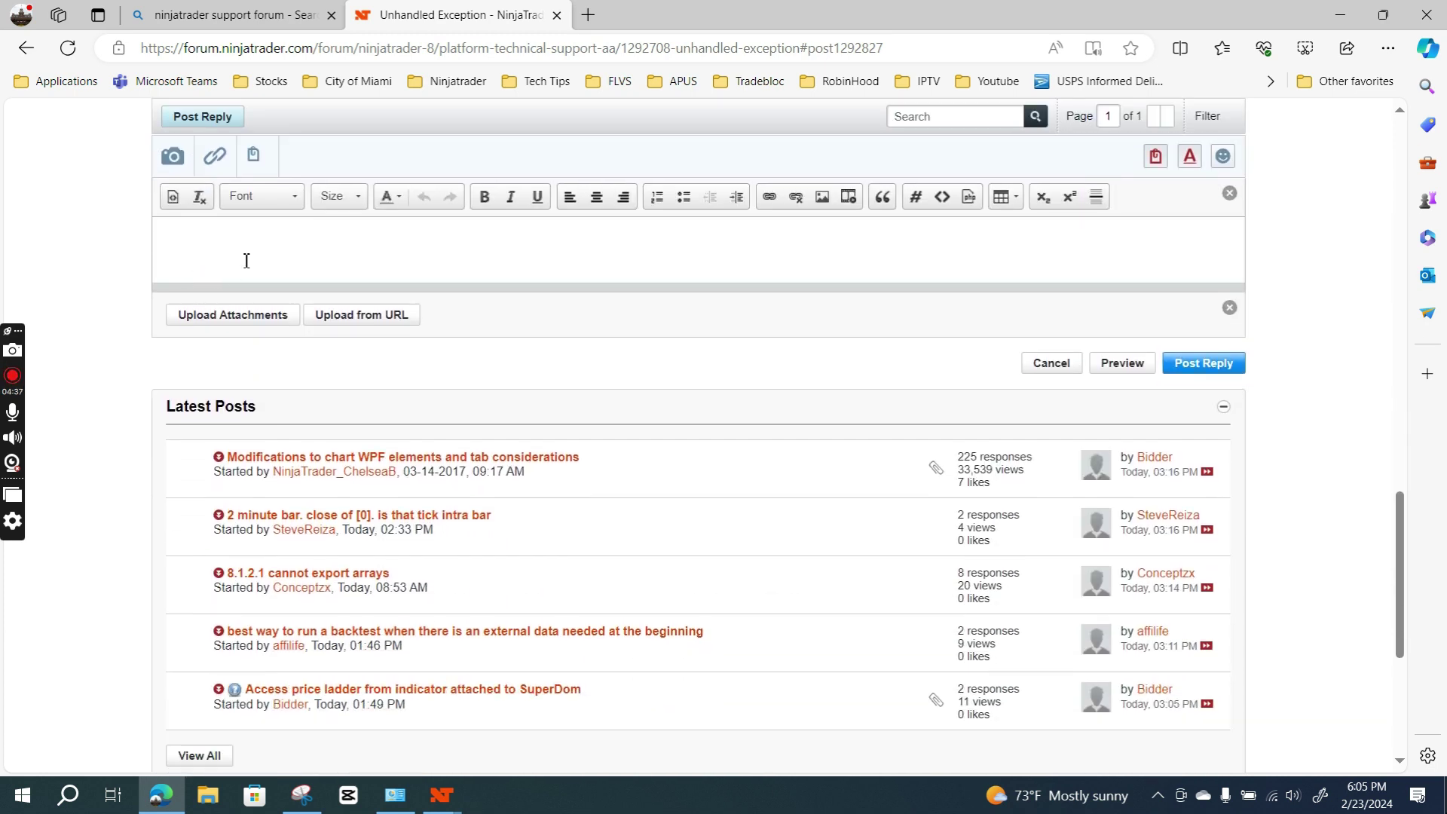
- Write a reply thanking NinjaTrader Support, saying renaming the file resolved the issue
{"action": "type", "text": "Thanks "}
{"action": "type", "text": "Ninjatrade"}
{"action": "type", "text": "r "}
{"action": "type", "text": "Supo"}
{"action": "type", "text": "port"}
{"action": "type", "text": ". I"}
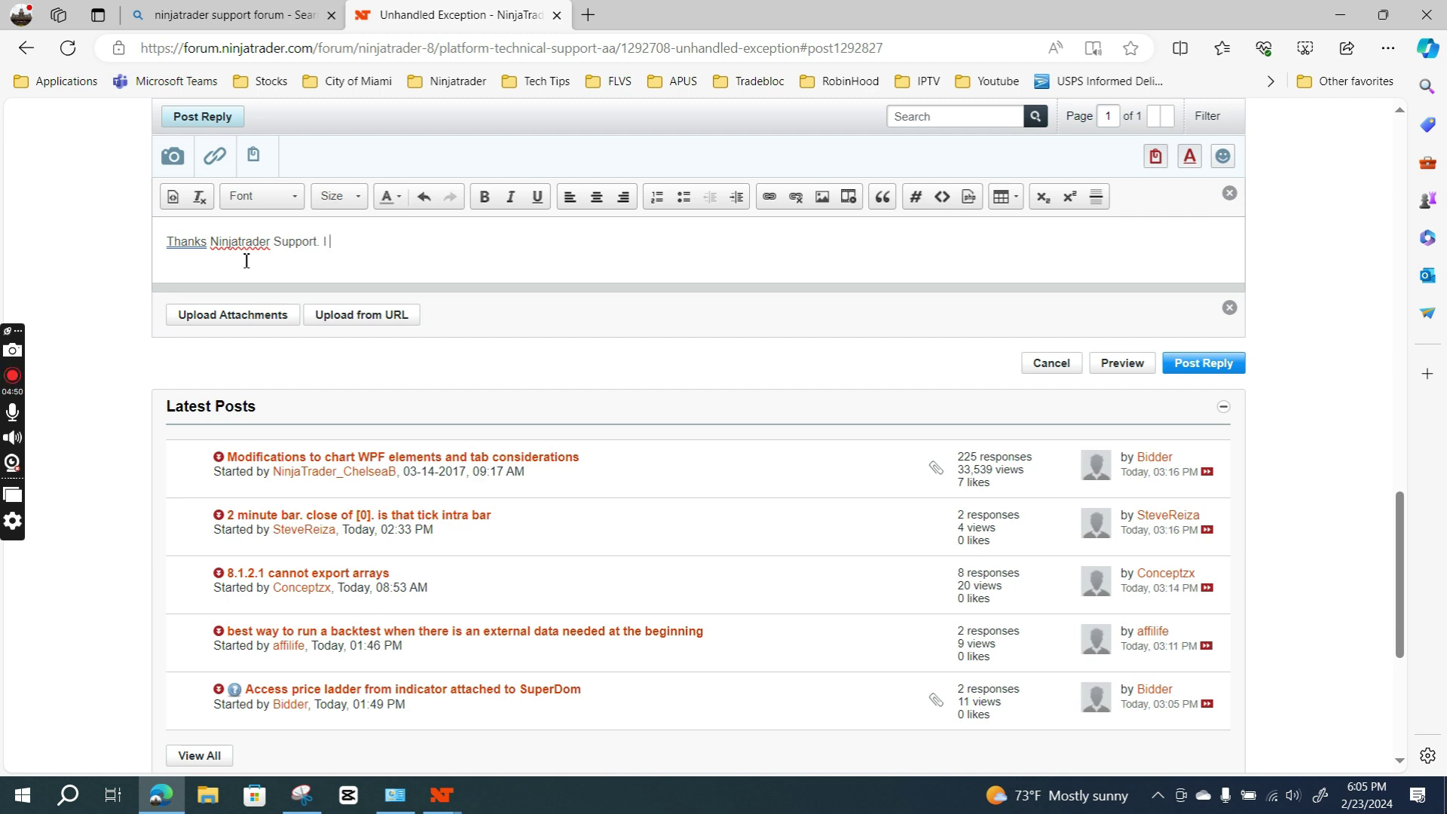
{"action": "type", "text": " renamed the"}
{"action": "key", "text": "Tab"}
{"action": "type", "text": "file in your in"}
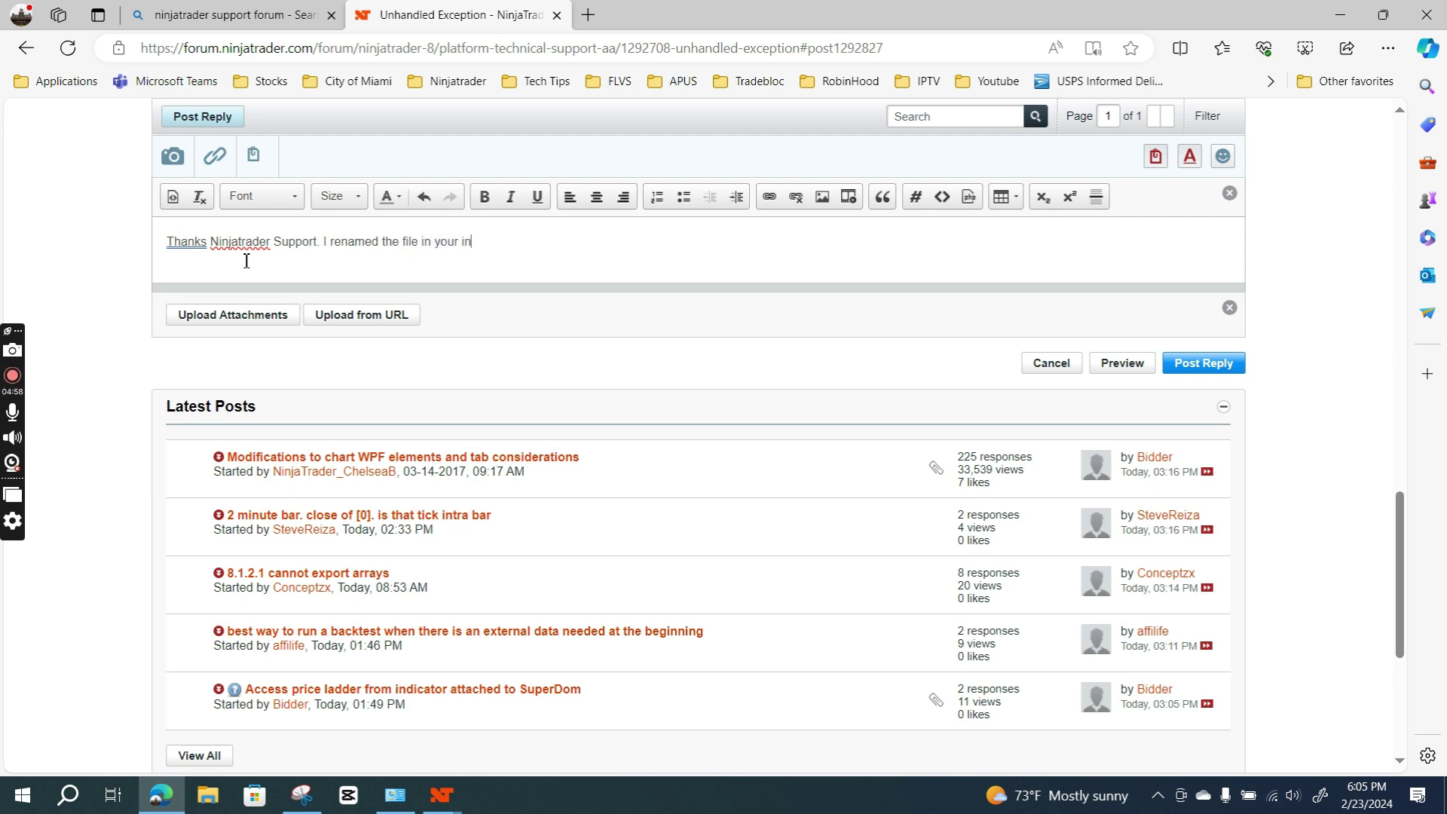
{"action": "type", "text": "struction "}
{"action": "type", "text": ". "}
{"action": "type", "text": ", and "}
{"action": "type", "text": "the "}
{"action": "type", "text": "issue "}
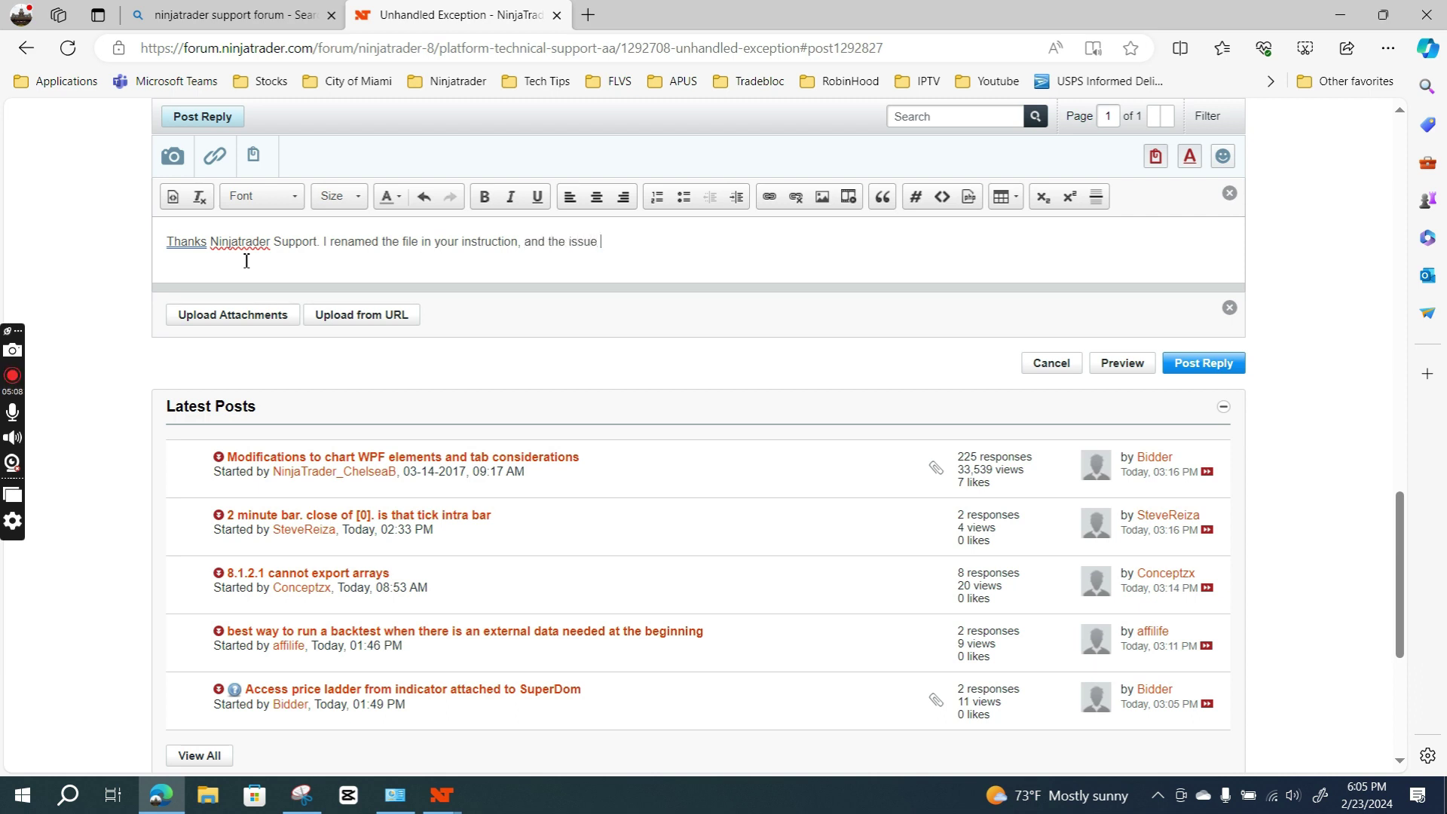
{"action": "type", "text": "was resolved"}
{"action": "key", "text": "Tab"}
{"action": "type", "text": ".  Than"}
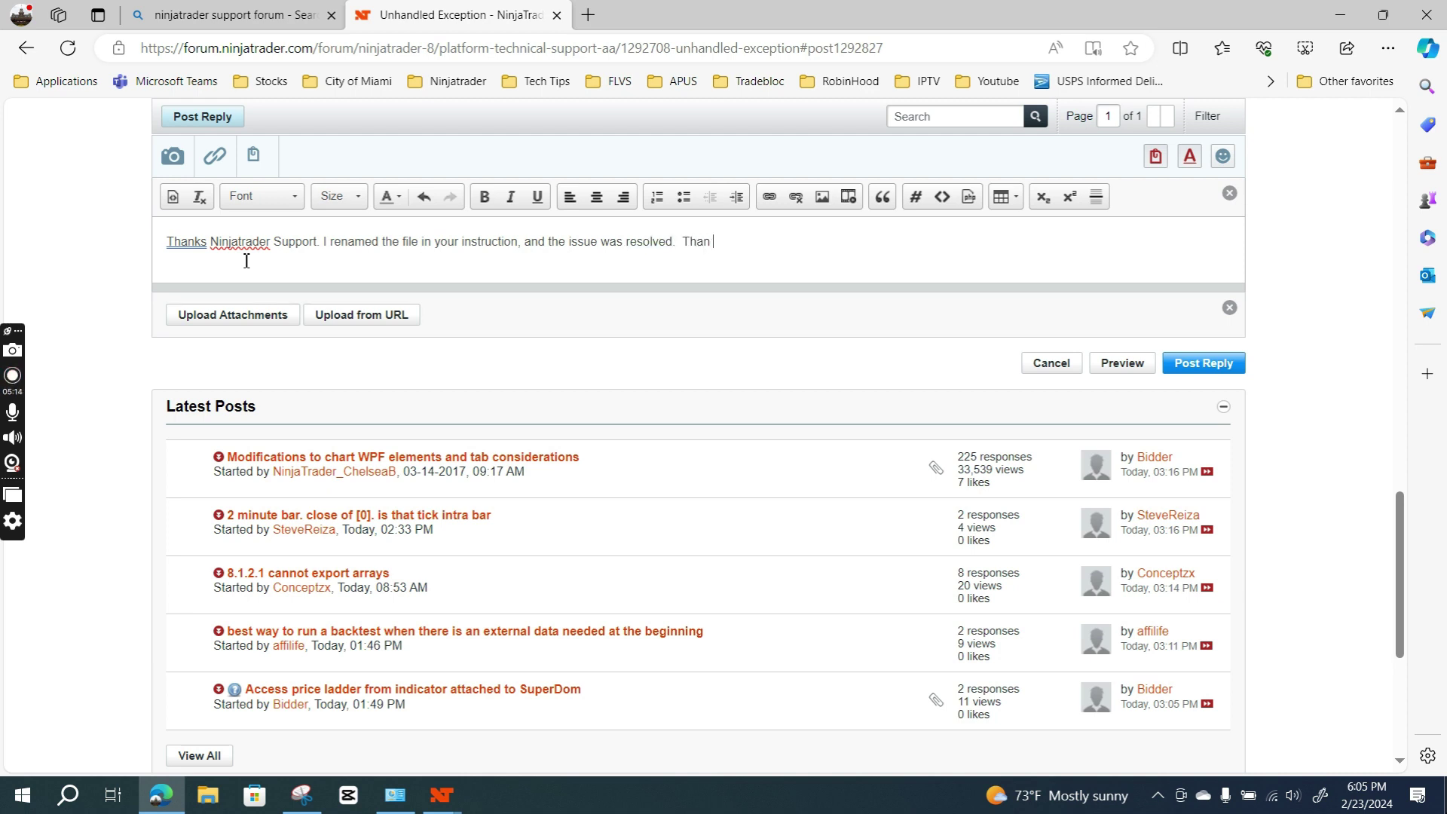
{"action": "type", "text": "k you so much "}
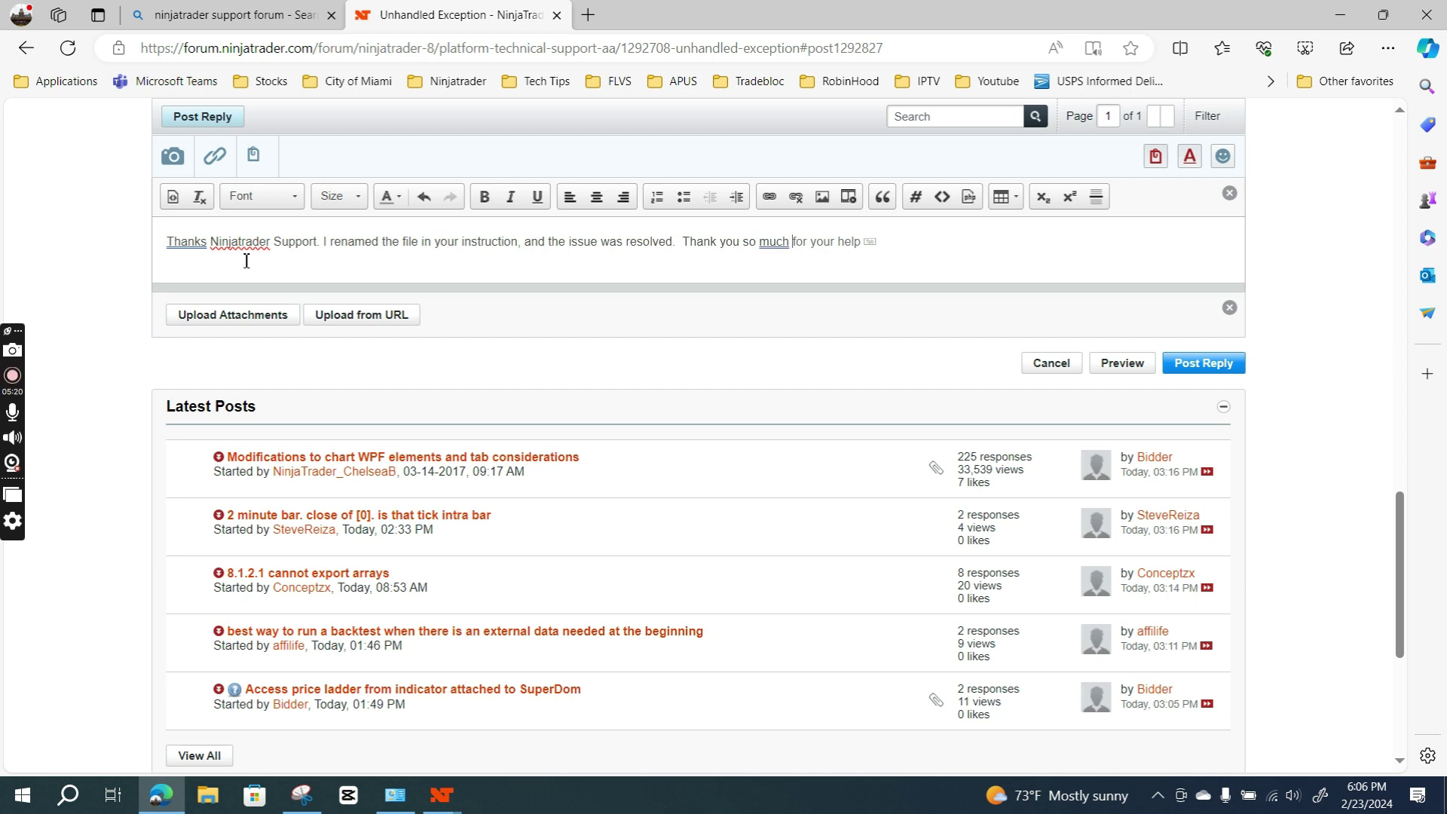
{"action": "type", "text": "for your help."}
{"action": "left_click", "coordinate": [257, 242]}
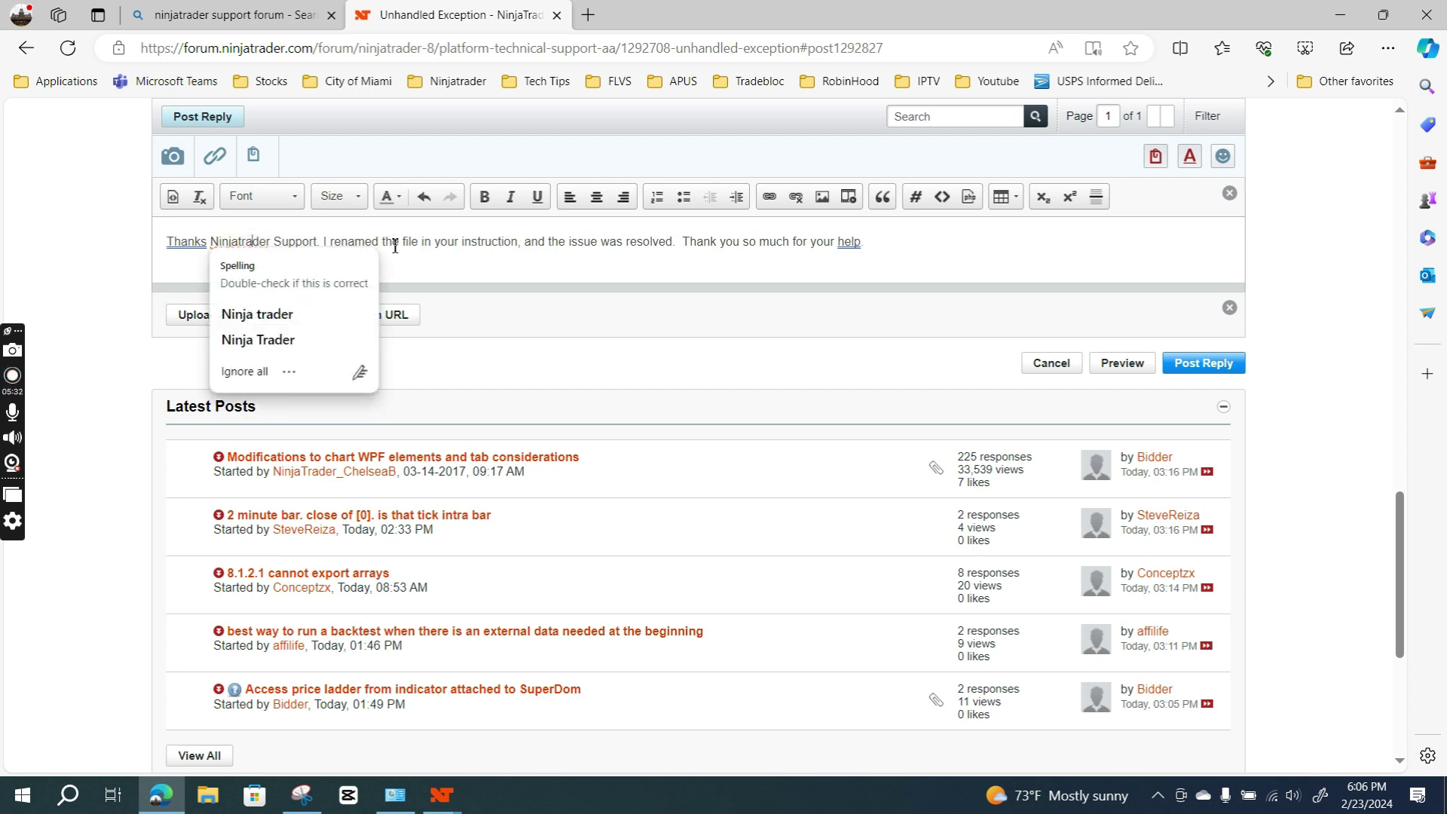
{"action": "left_click", "coordinate": [434, 242]}
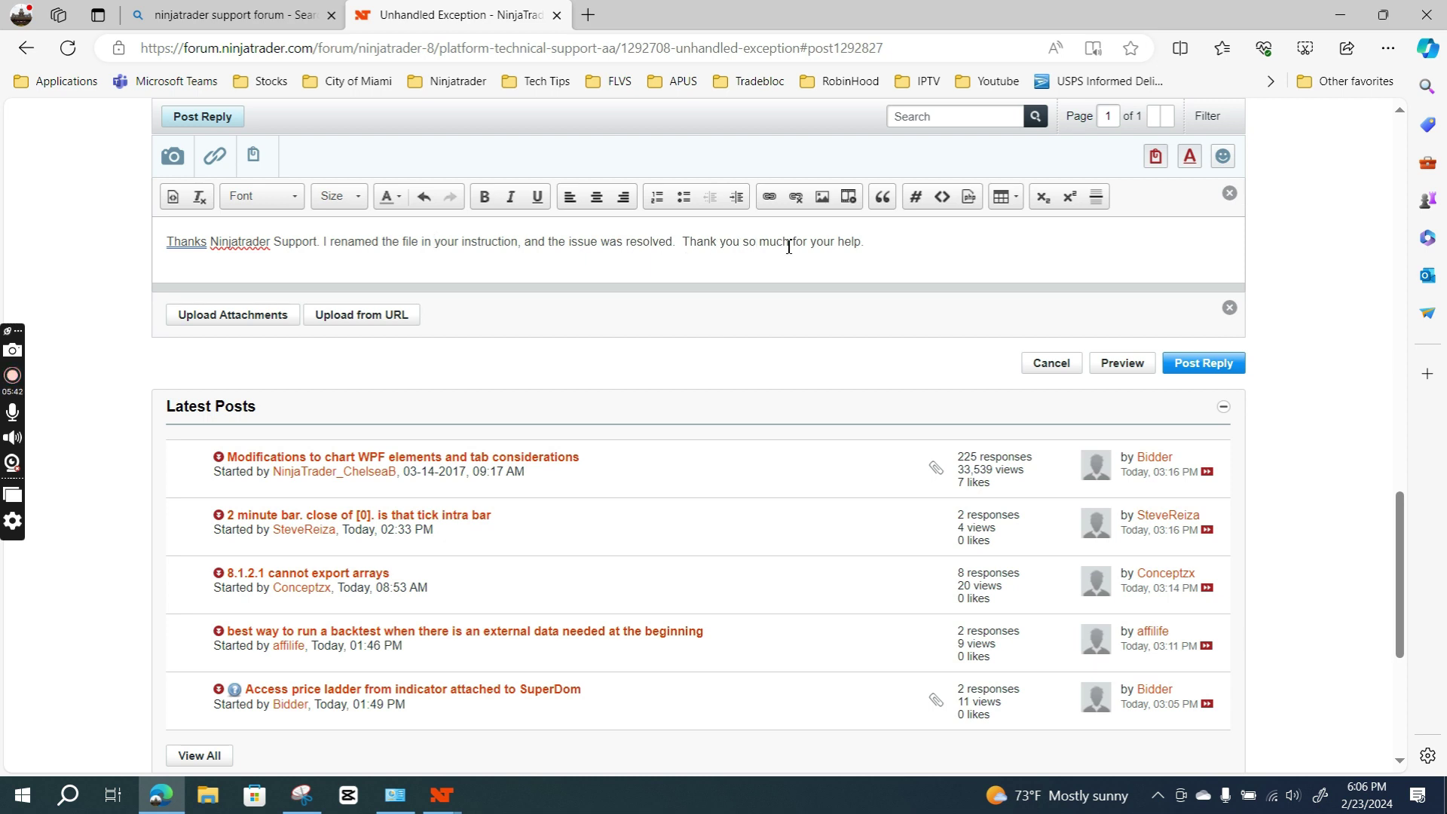
- Post the drafted thank-you message as a reply to the thread
{"action": "left_click", "coordinate": [1183, 364]}
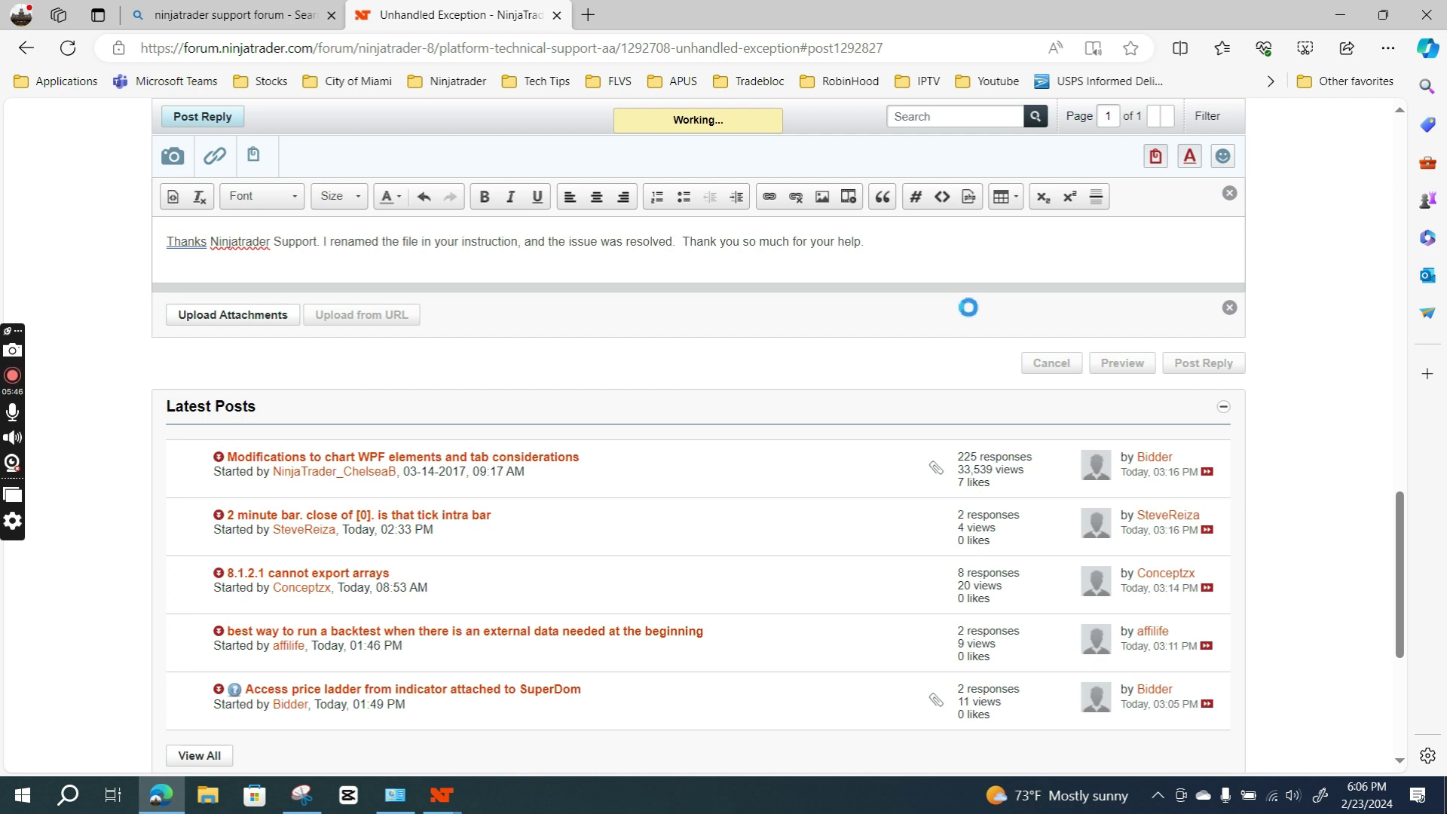